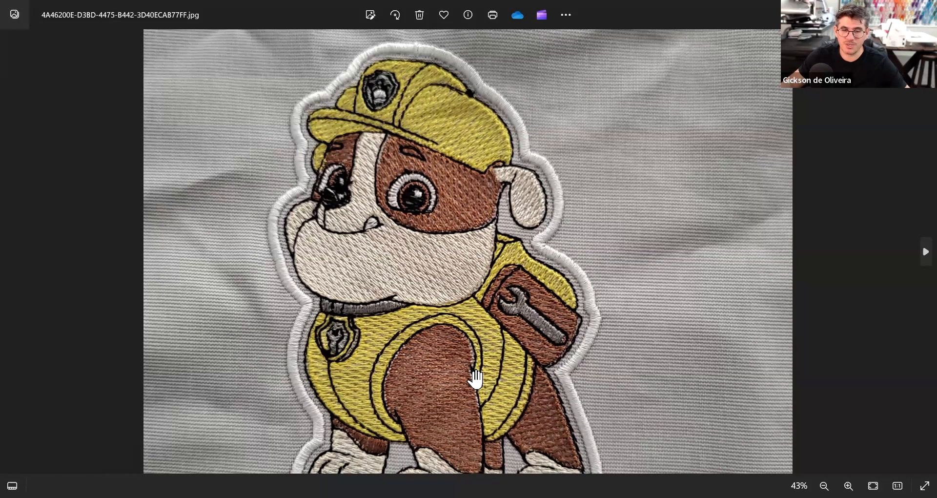
Step: Examine the front photo of the embroidered dog patch from the helmet to the paws, including its satin border
scroll(517, 380, down, 3)
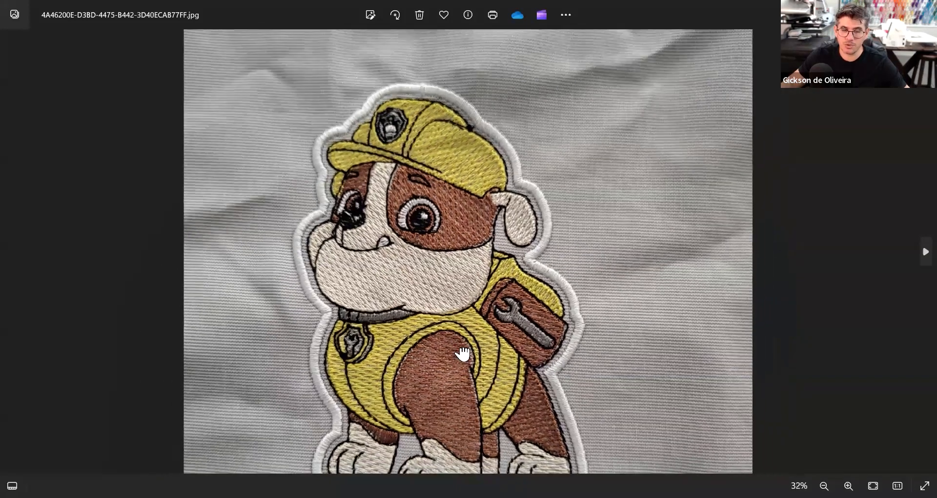
scroll(456, 312, up, 3)
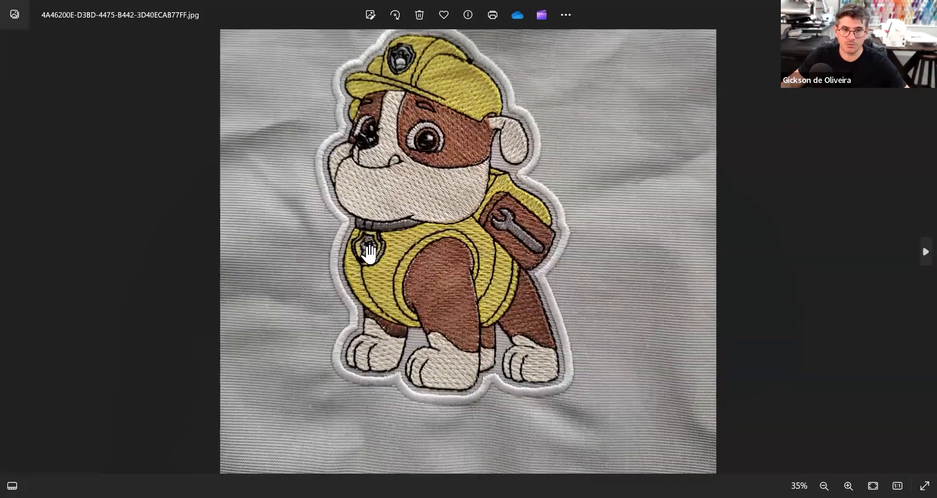
scroll(470, 283, up, 1)
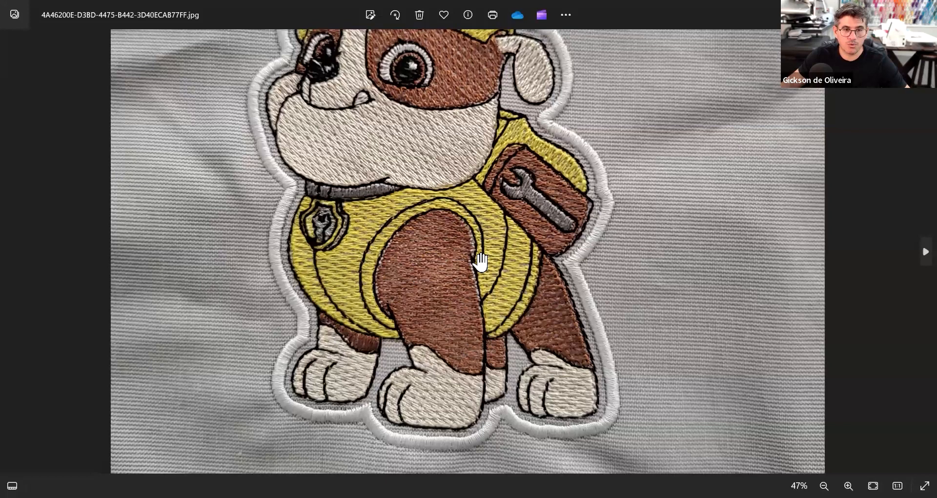
drag(512, 146, 473, 283)
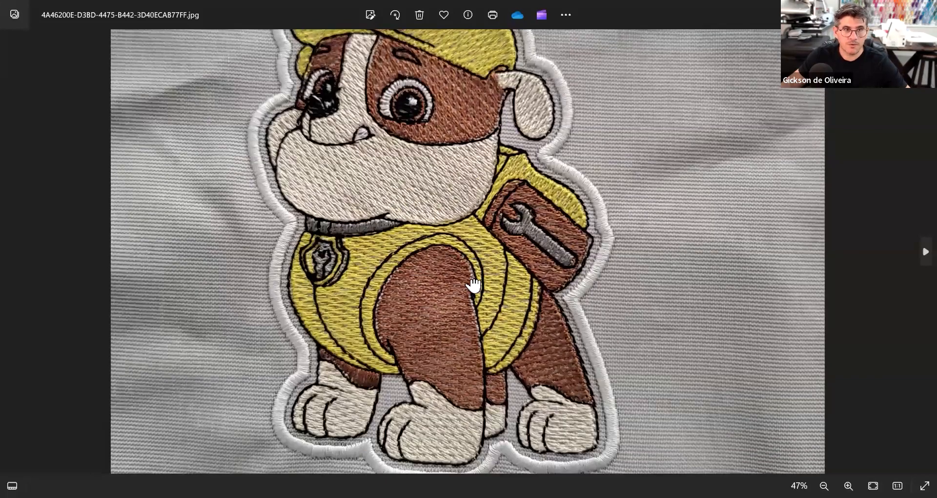
scroll(473, 283, up, 2)
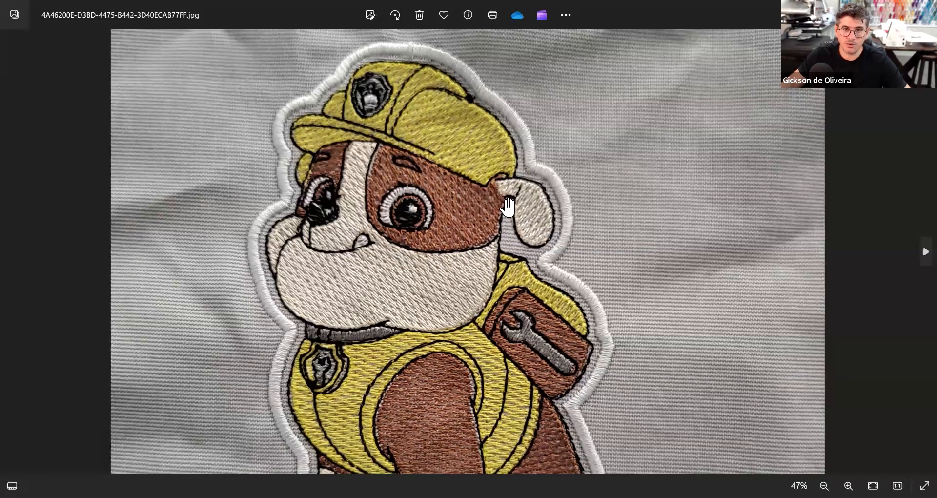
drag(464, 307, 254, 300)
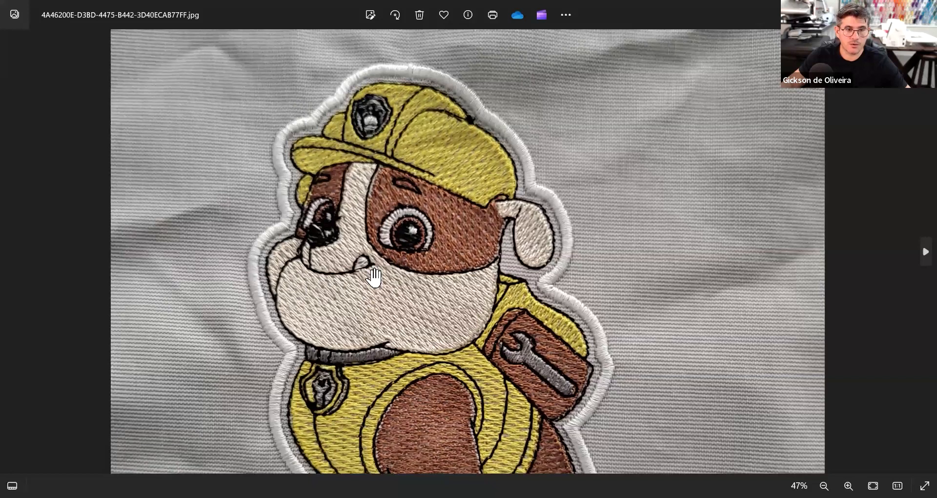
scroll(396, 276, up, 1)
scroll(370, 168, down, 1)
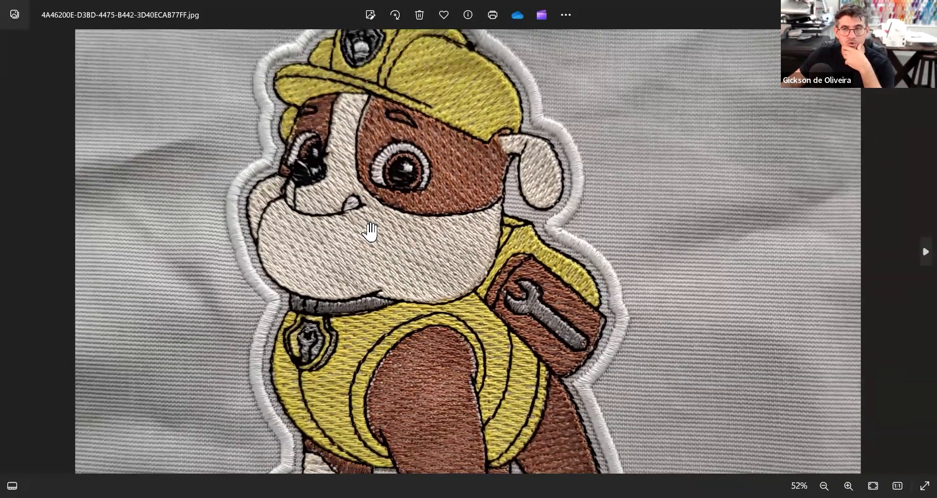
scroll(370, 233, up, 2)
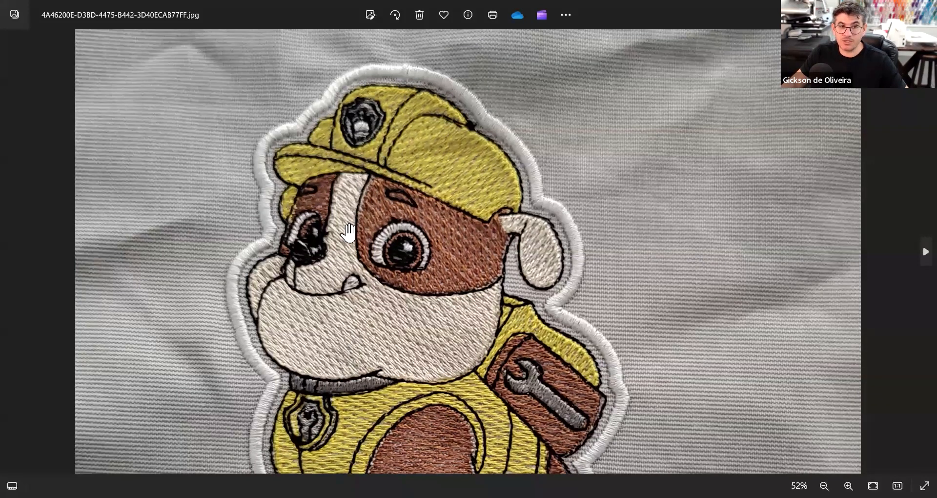
Step: Inspect the stitching up close around the patch's collar, chest badge, muzzle and yellow vest
scroll(312, 369, up, 1)
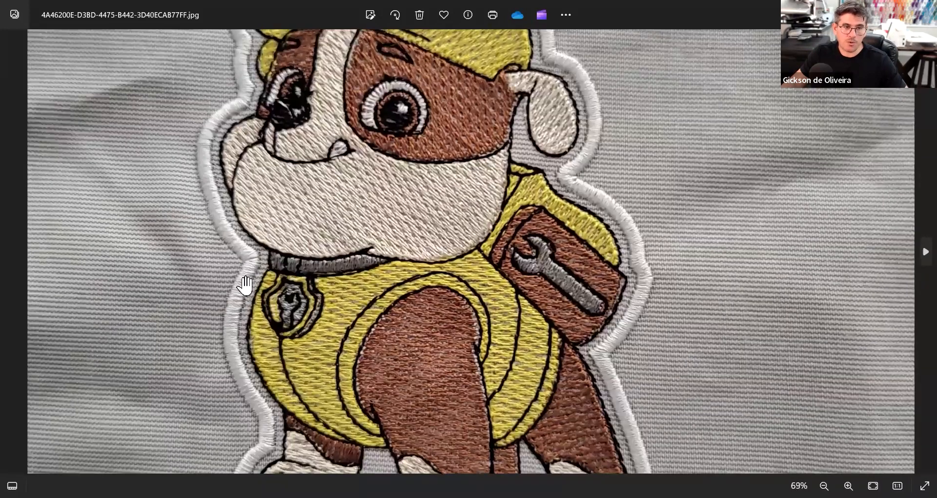
scroll(307, 313, up, 1)
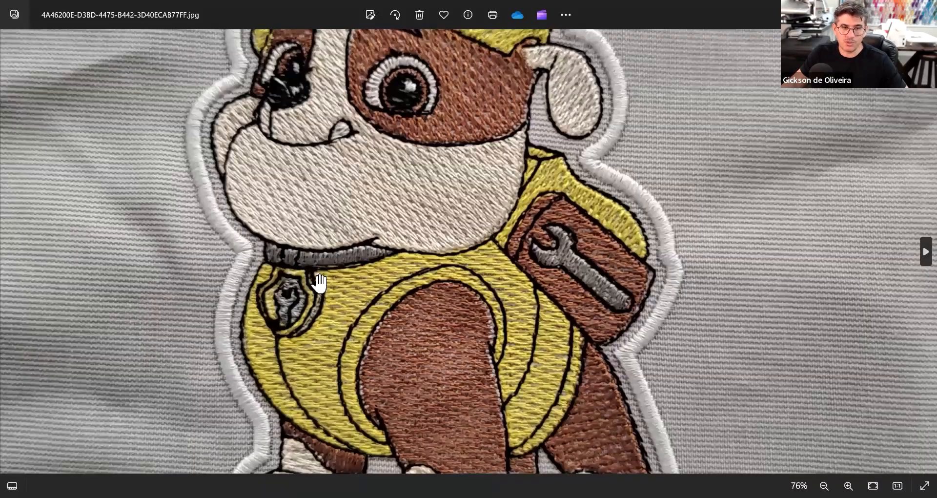
scroll(318, 278, up, 1)
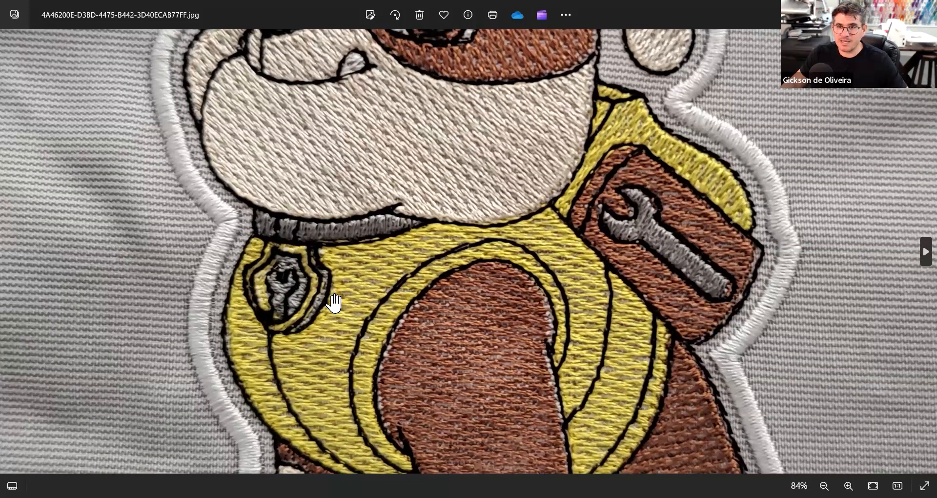
scroll(335, 303, down, 3)
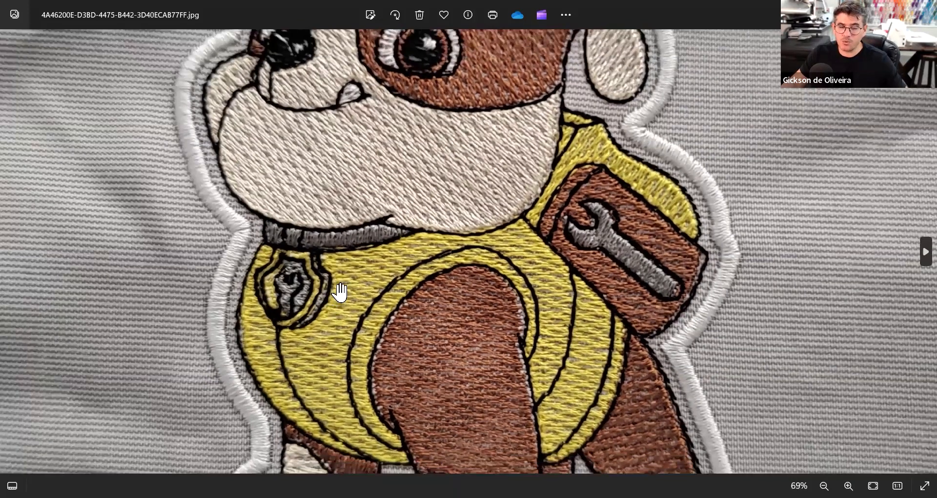
scroll(318, 281, down, 1)
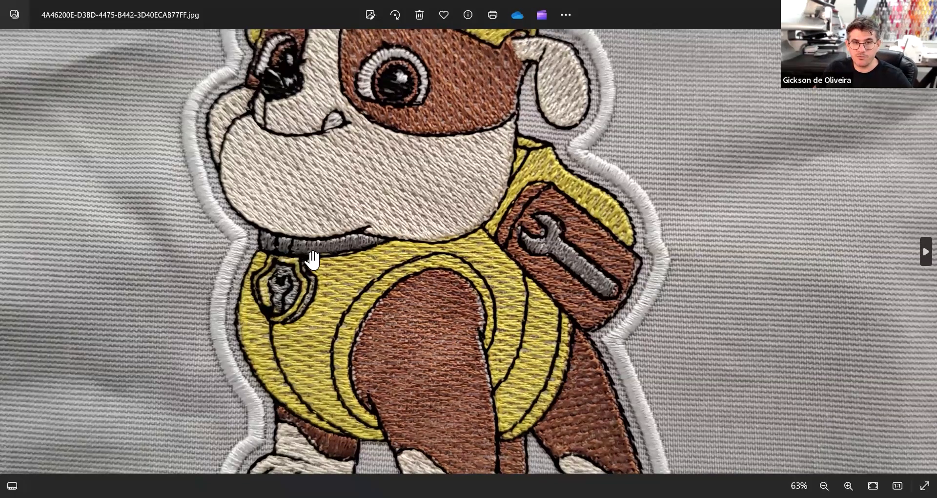
scroll(314, 284, up, 1)
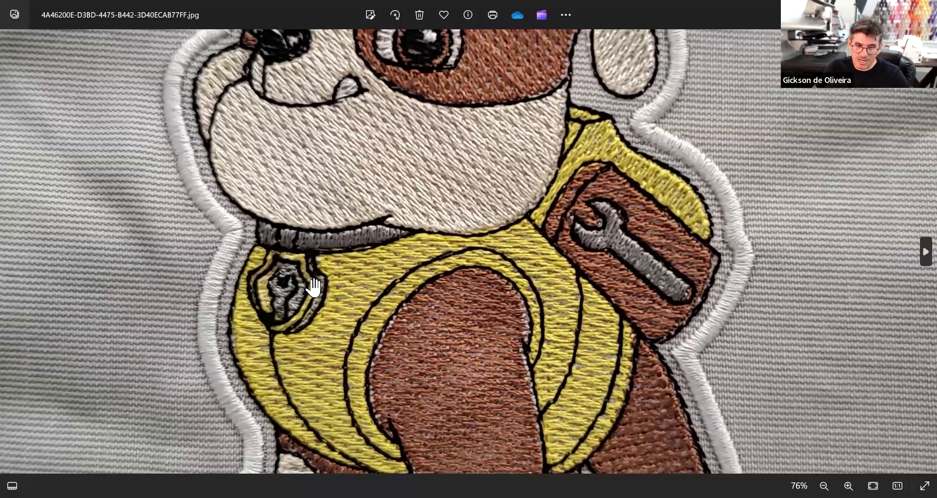
scroll(227, 288, up, 3)
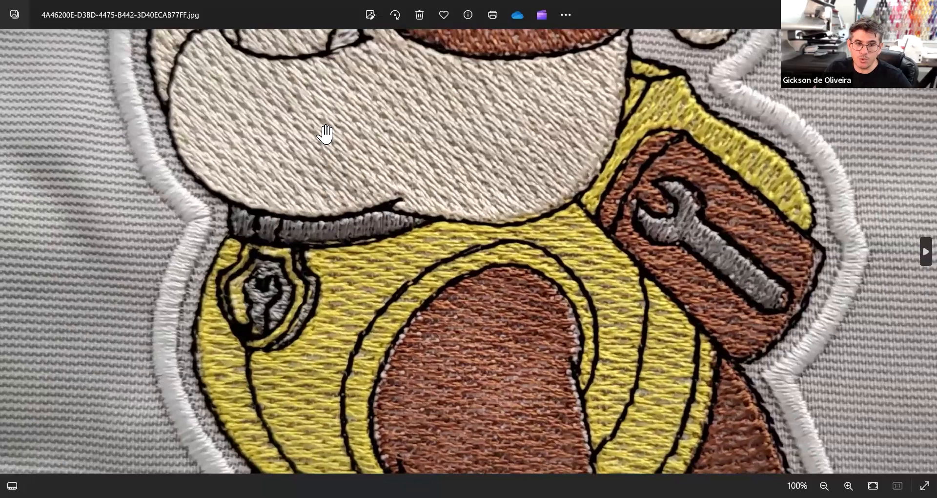
scroll(340, 196, down, 3)
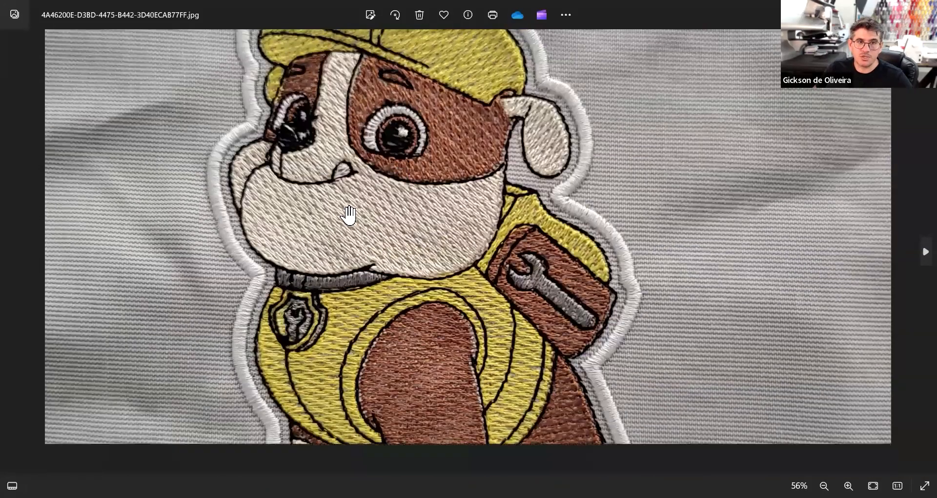
Step: Inspect the helmet, eyes and face stitching up close and compare them with the whole front of the patch
drag(388, 210, 561, 305)
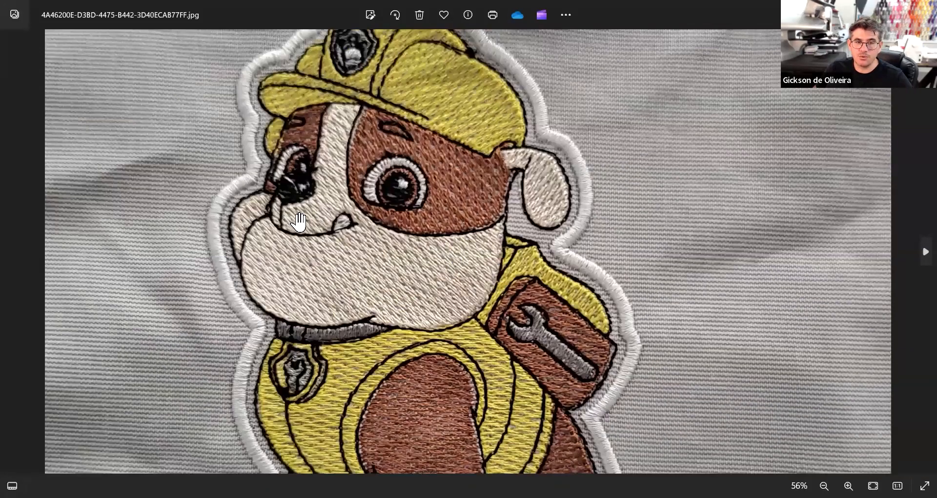
scroll(278, 228, up, 3)
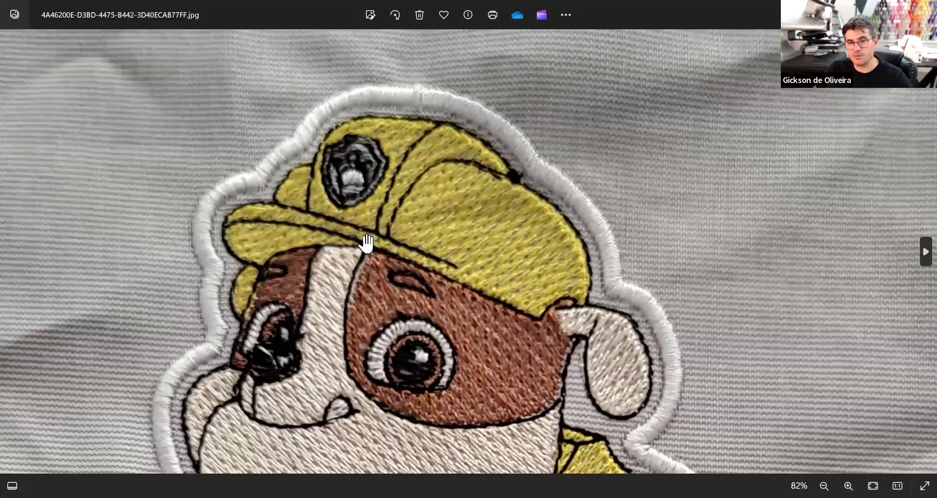
scroll(366, 214, down, 1)
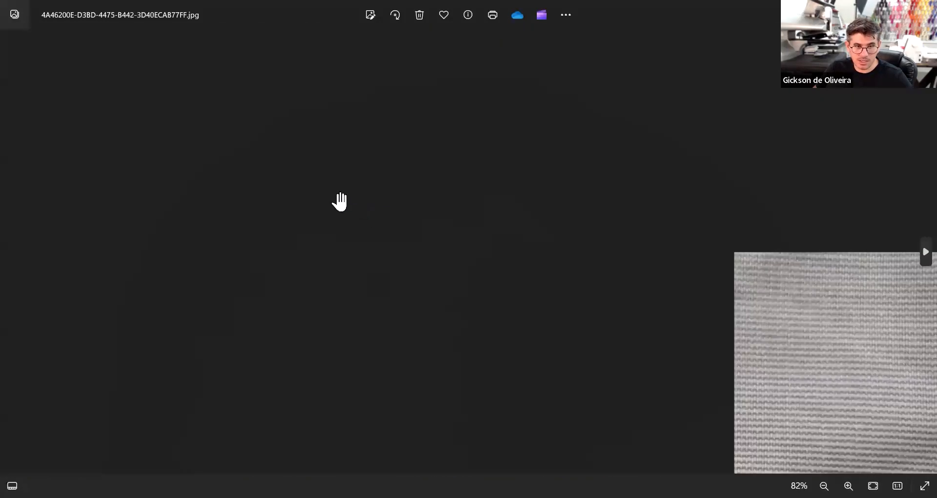
scroll(366, 210, down, 2)
scroll(362, 193, up, 2)
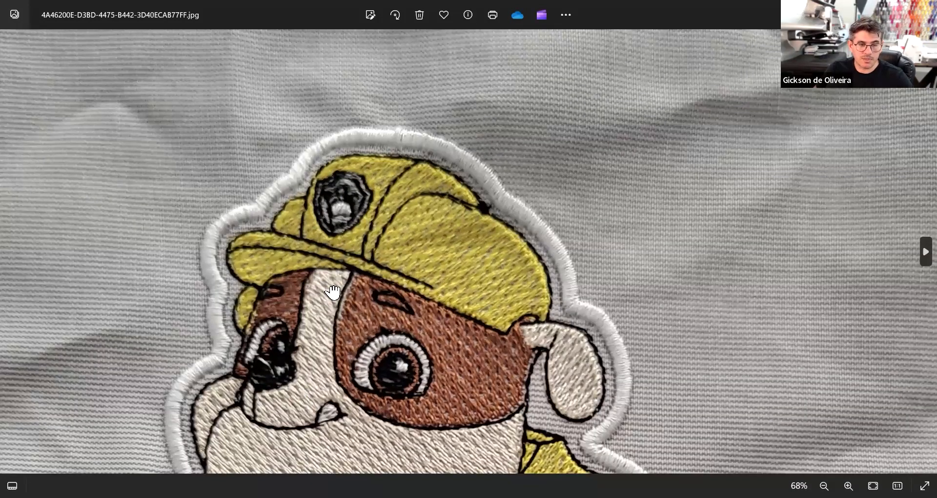
scroll(395, 305, down, 2)
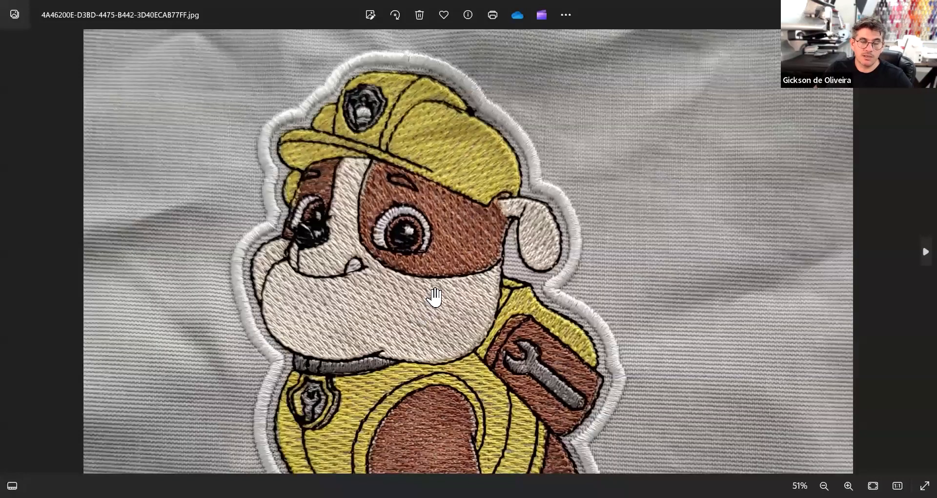
scroll(442, 298, down, 1)
scroll(448, 296, down, 2)
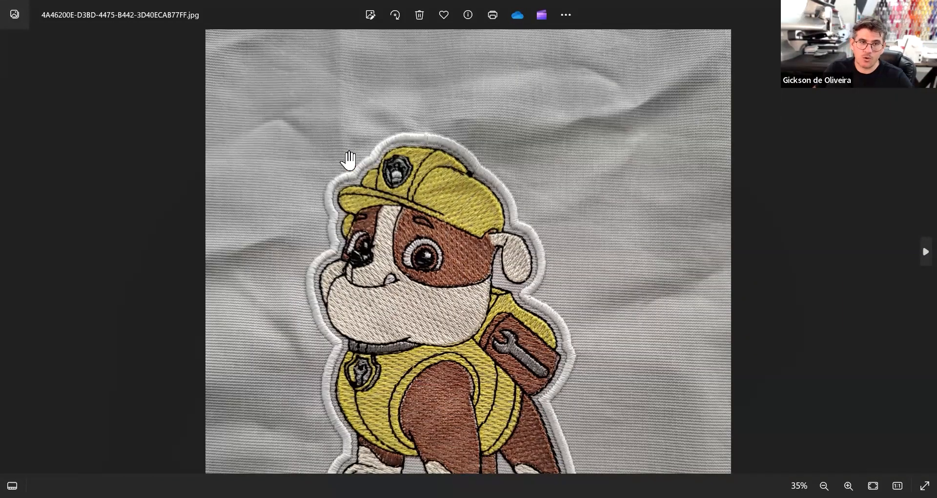
scroll(312, 169, up, 2)
scroll(351, 188, up, 2)
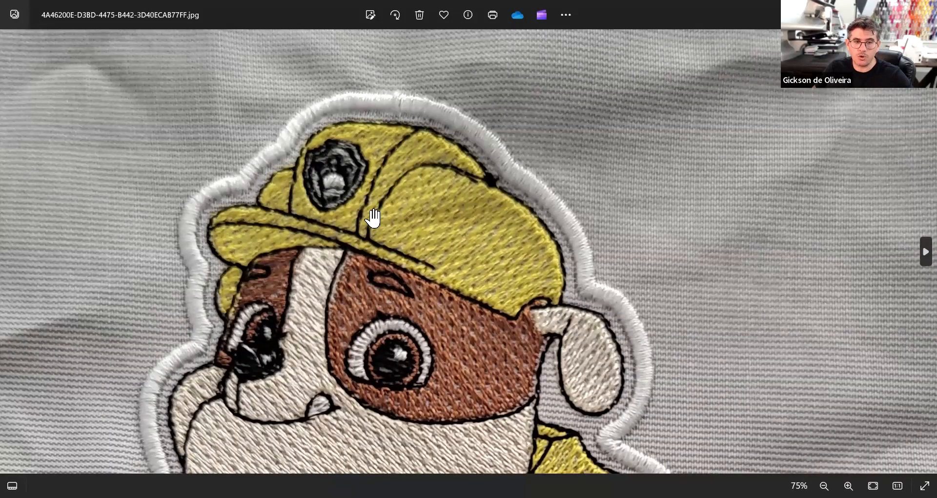
drag(334, 423, 398, 297)
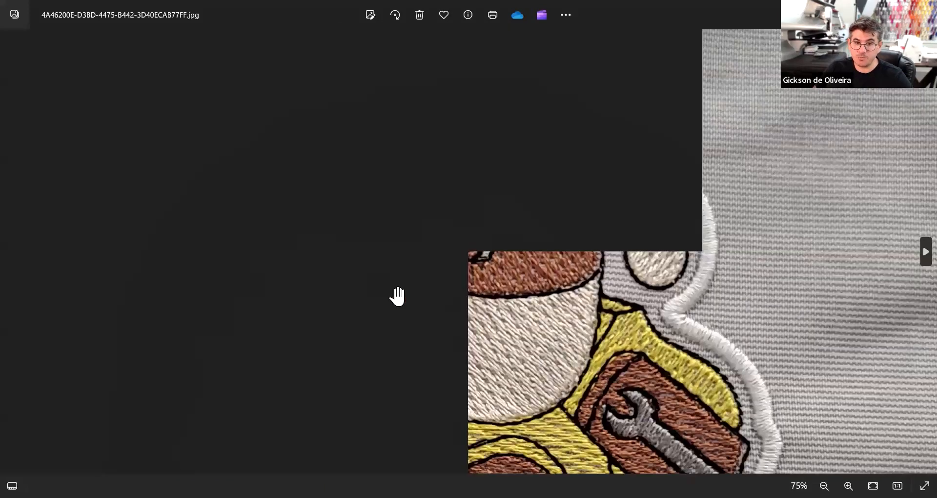
scroll(402, 302, down, 3)
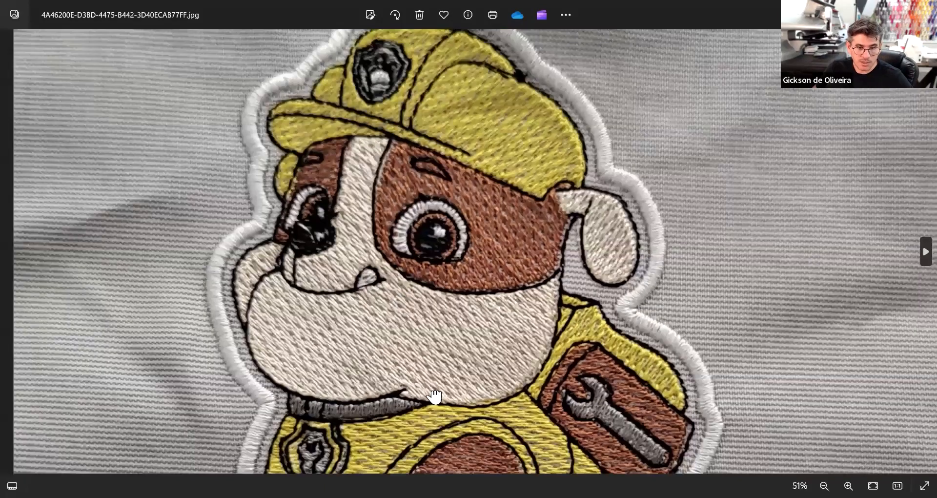
scroll(454, 330, down, 2)
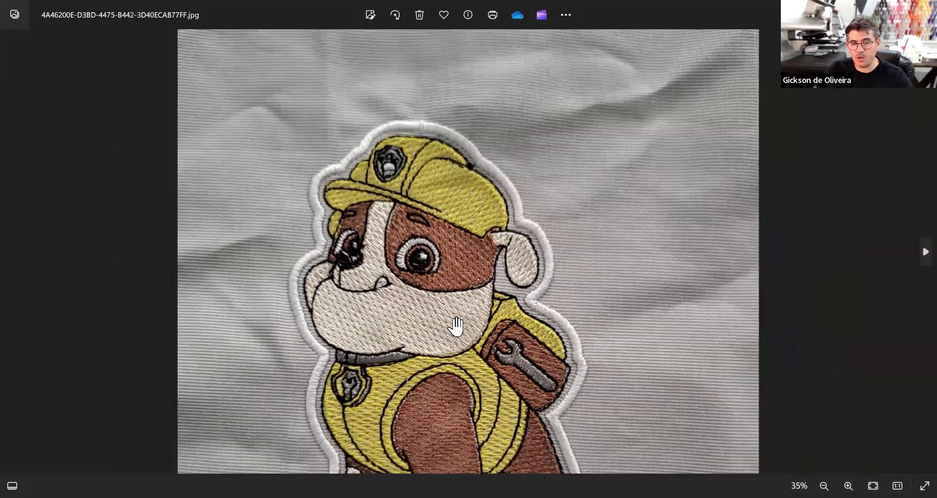
scroll(456, 326, down, 1)
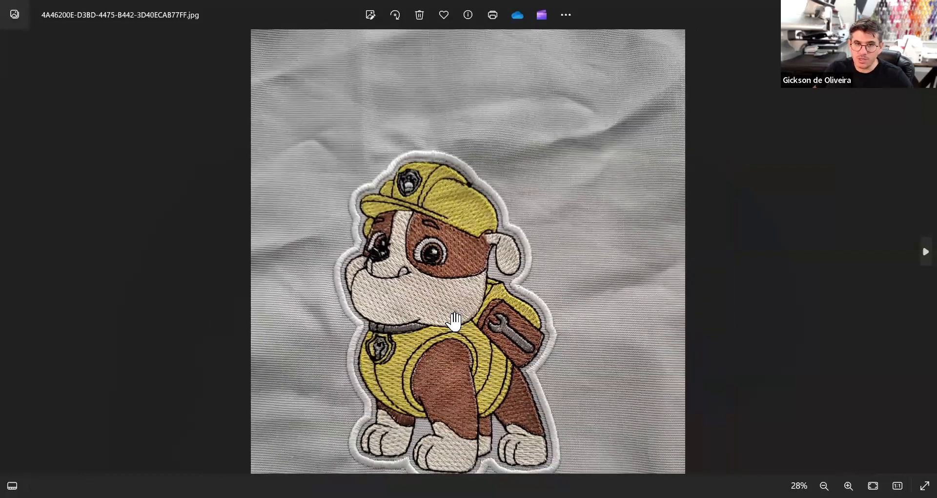
drag(452, 322, 396, 229)
scroll(385, 226, up, 2)
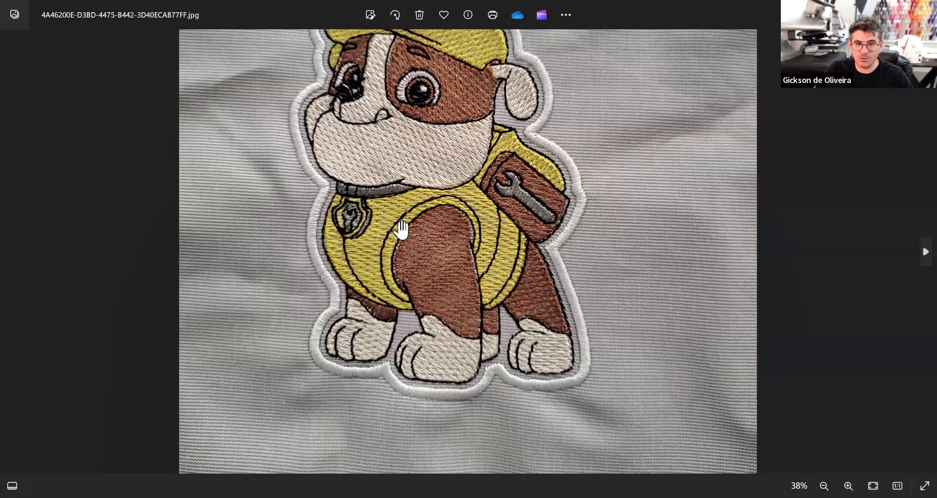
scroll(906, 254, down, 3)
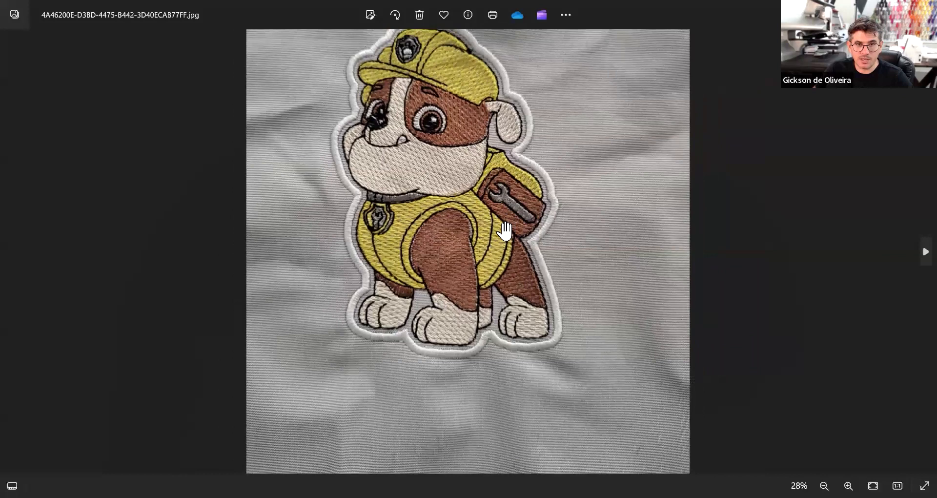
Step: Show the next photo and examine the stitching on the reverse side of the embroidered patch
key(Right)
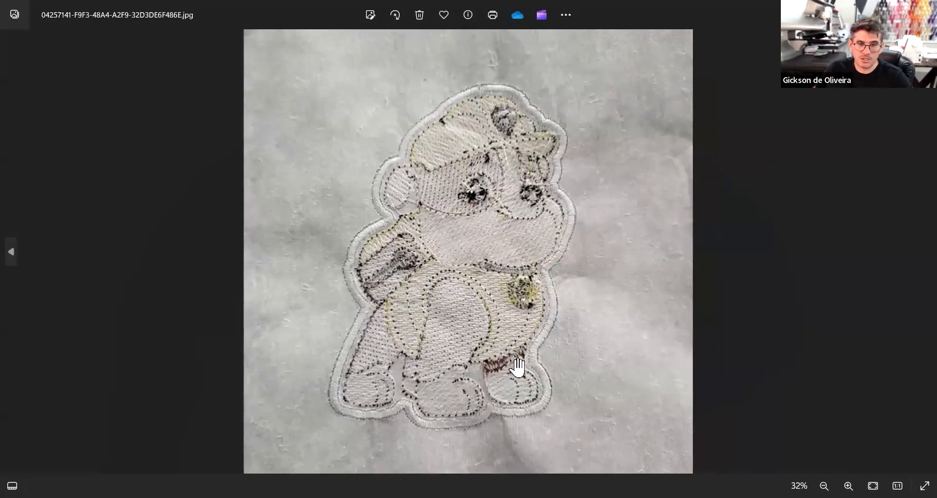
scroll(517, 367, up, 4)
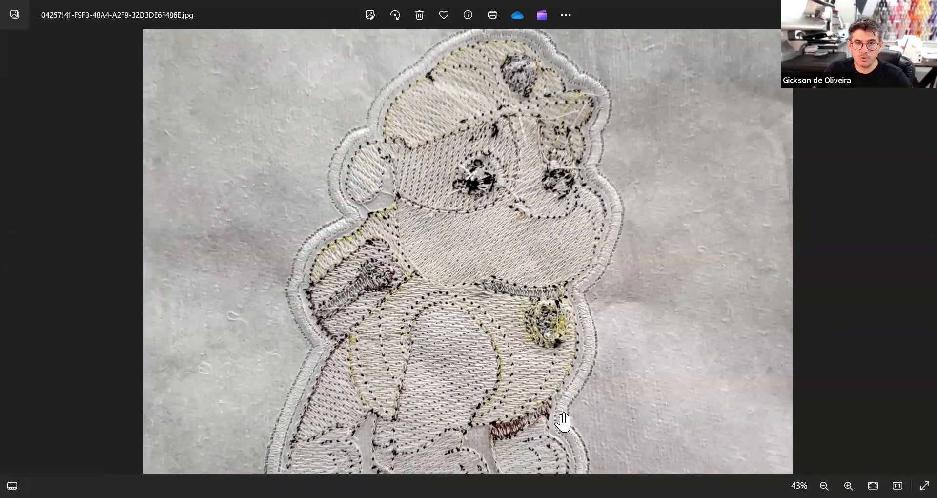
scroll(501, 412, down, 2)
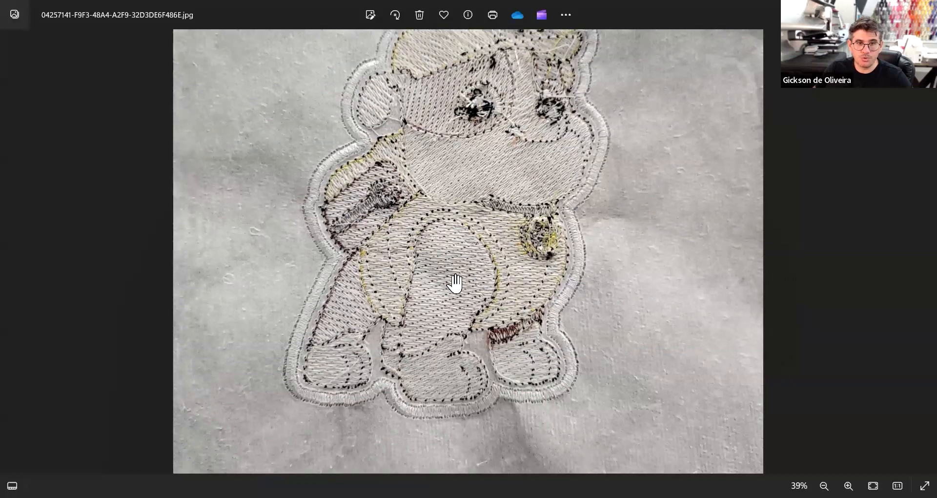
scroll(479, 237, up, 2)
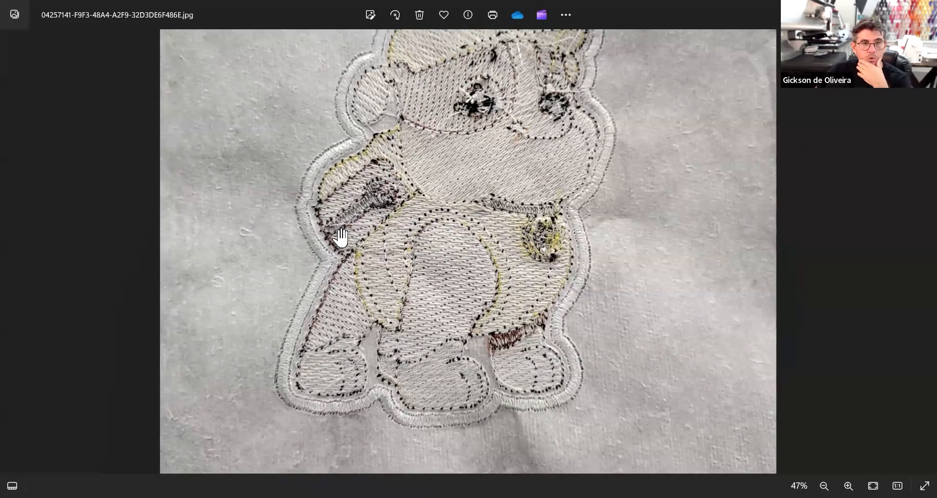
scroll(341, 238, up, 2)
drag(589, 276, 541, 371)
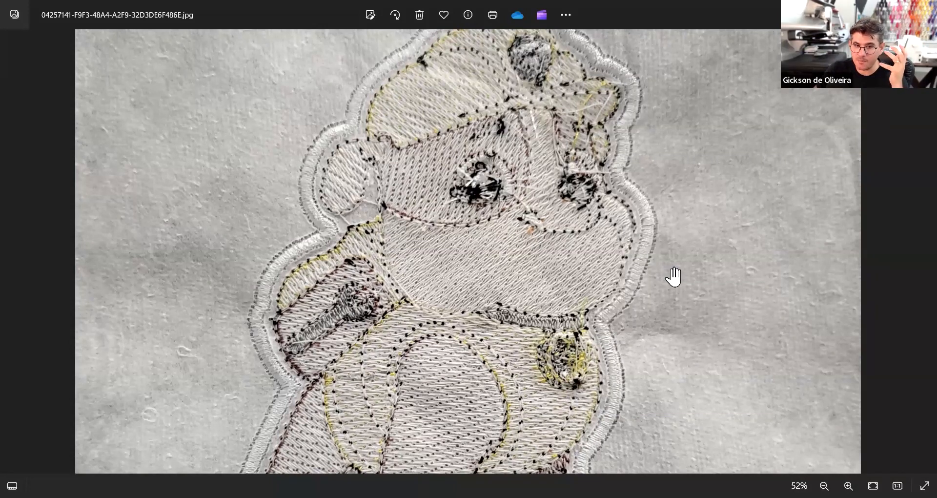
drag(501, 357, 534, 263)
drag(545, 365, 548, 289)
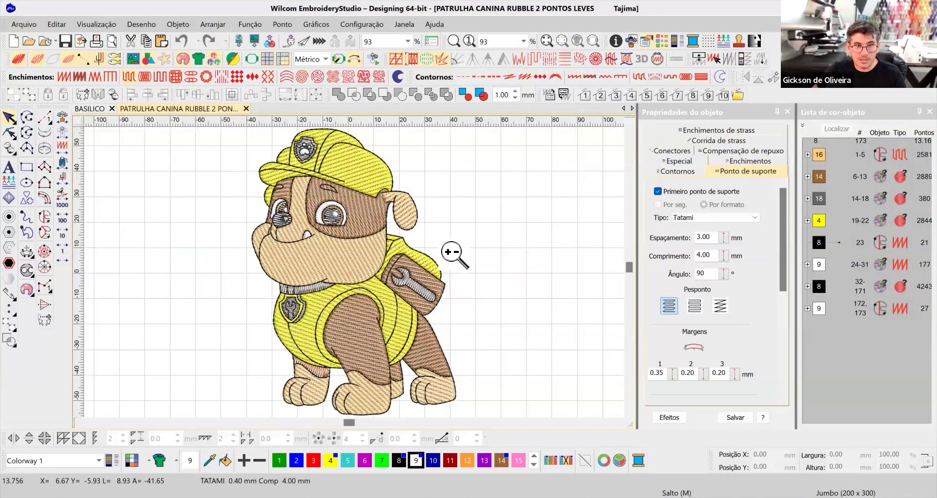
Step: Turn off the realistic stitch preview, select the beige muzzle fill and examine its underlay settings
drag(225, 138, 451, 252)
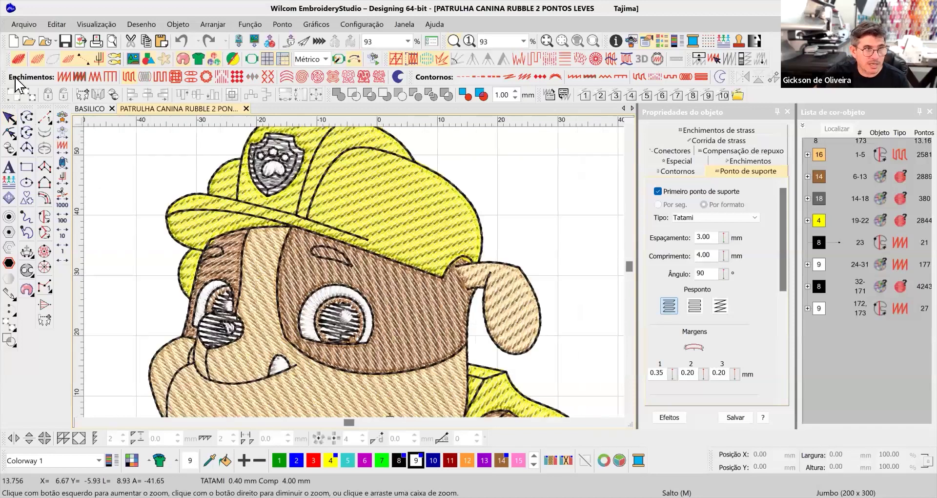
key(s)
click(398, 408)
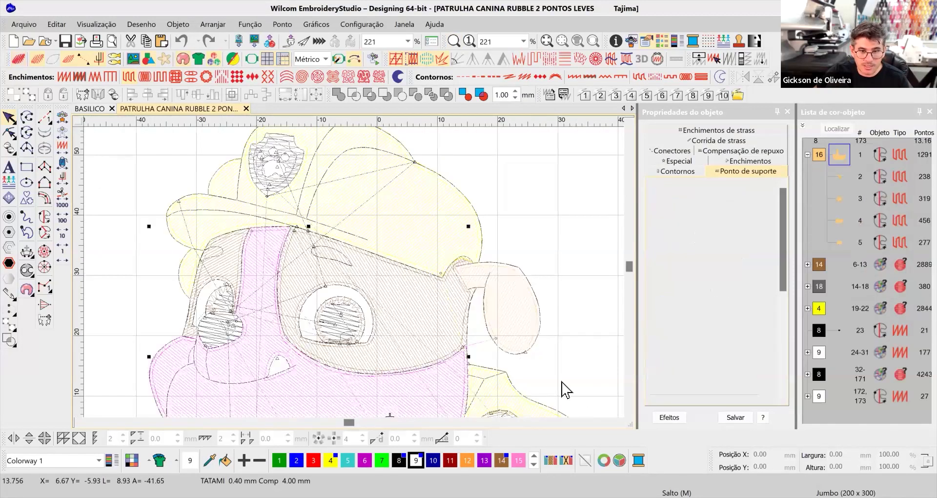
click(630, 413)
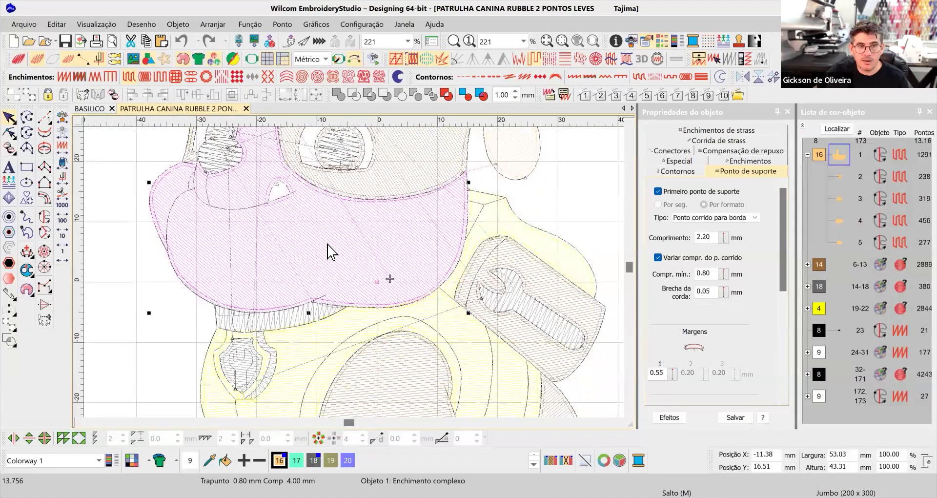
Step: Isolate the selected muzzle fill to examine it alone and show its pull compensation settings
click(419, 182)
click(420, 261)
click(839, 129)
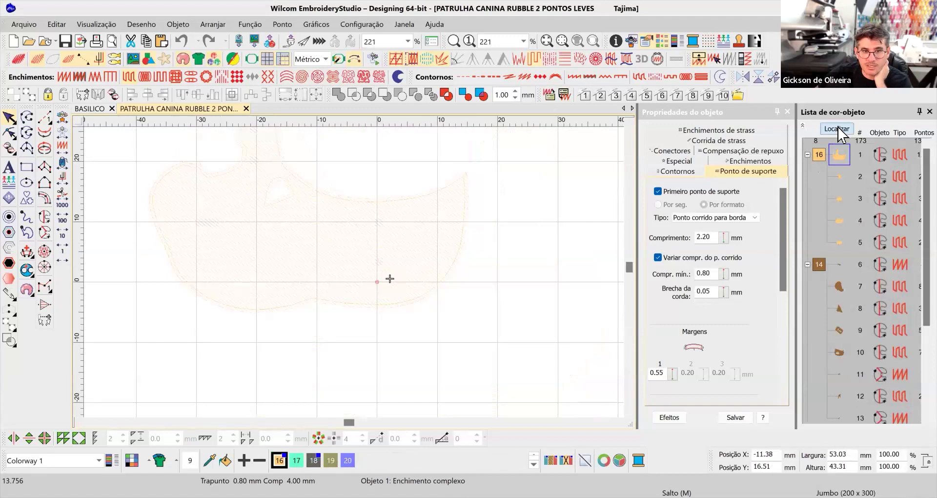
click(725, 151)
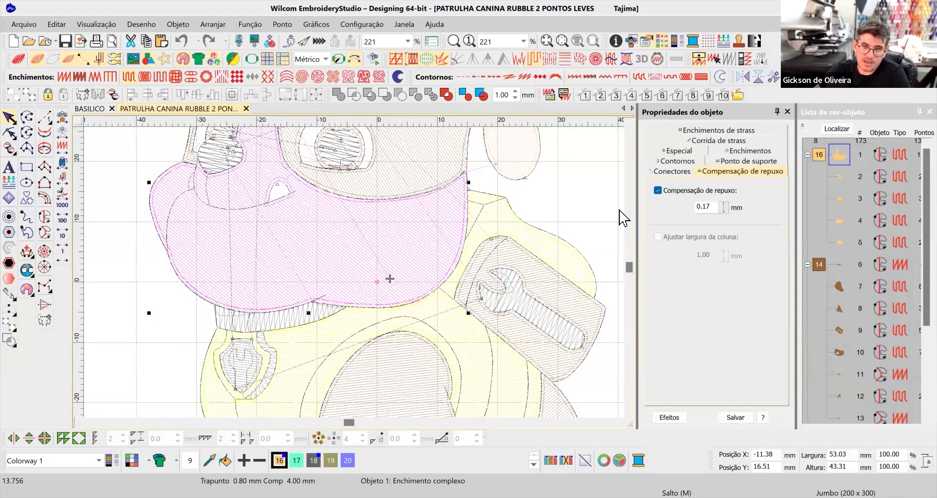
Step: Select the brown fill around the eye beside the ear and turn off its pull compensation
click(630, 123)
scroll(433, 262, up, 2)
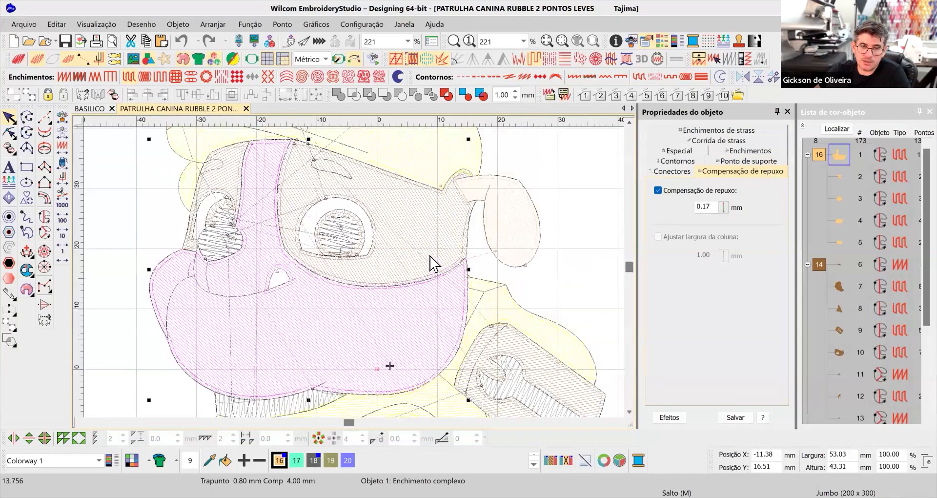
click(433, 244)
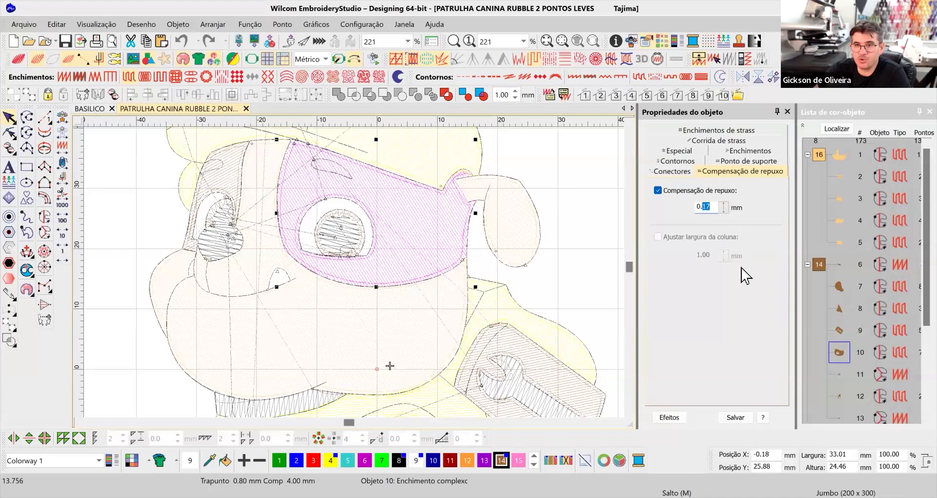
click(658, 190)
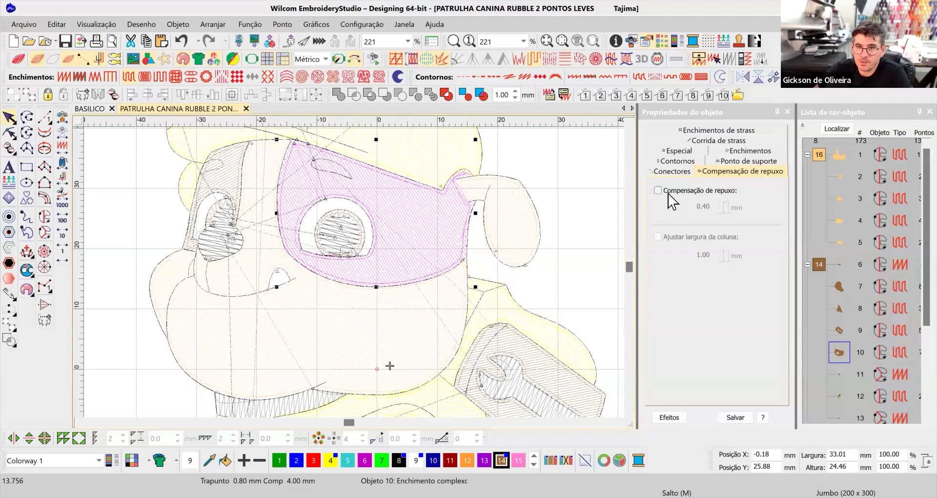
click(441, 241)
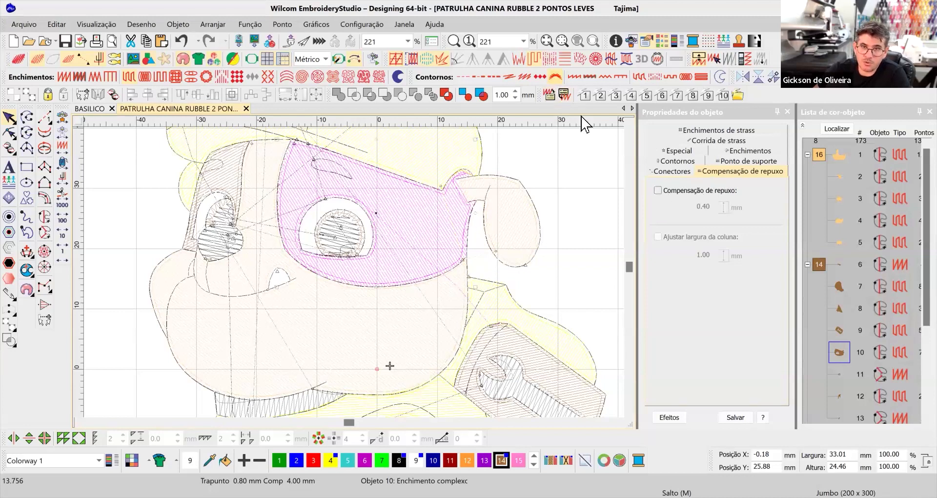
Step: Review both underlays of the brown eye patch and set the first underlay's margin to 0.35 mm
click(733, 162)
drag(789, 237, 792, 203)
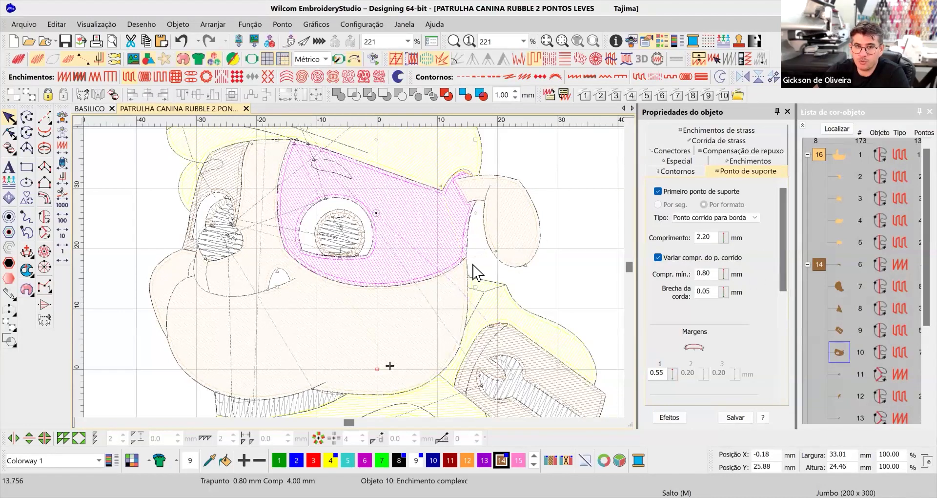
scroll(425, 247, up, 1)
scroll(621, 365, up, 2)
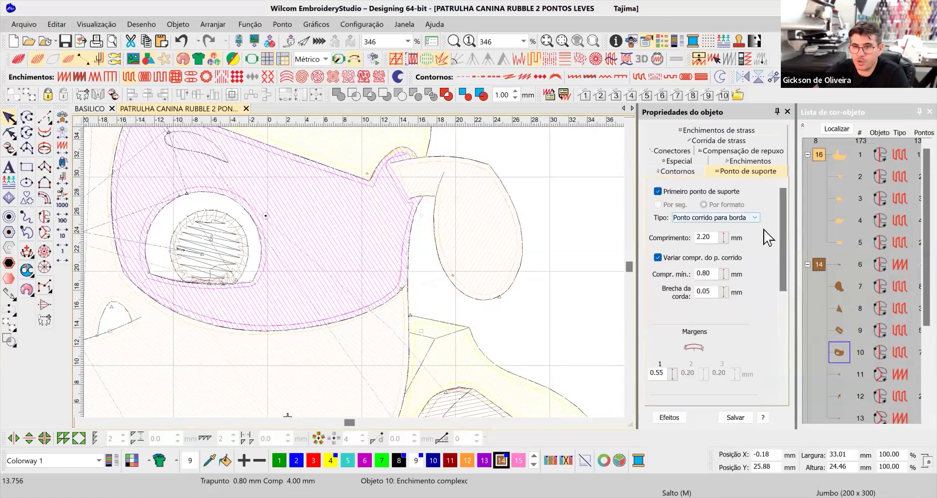
drag(785, 255, 793, 317)
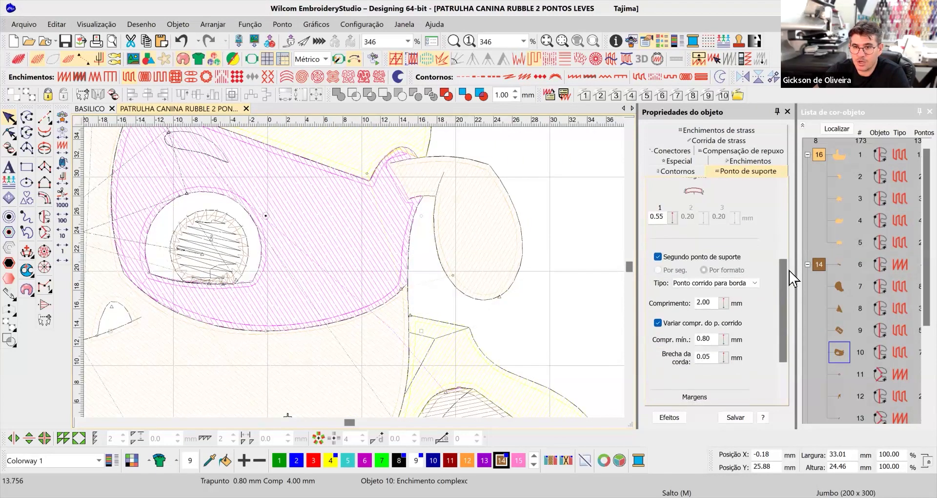
scroll(718, 279, up, 3)
double_click(665, 376)
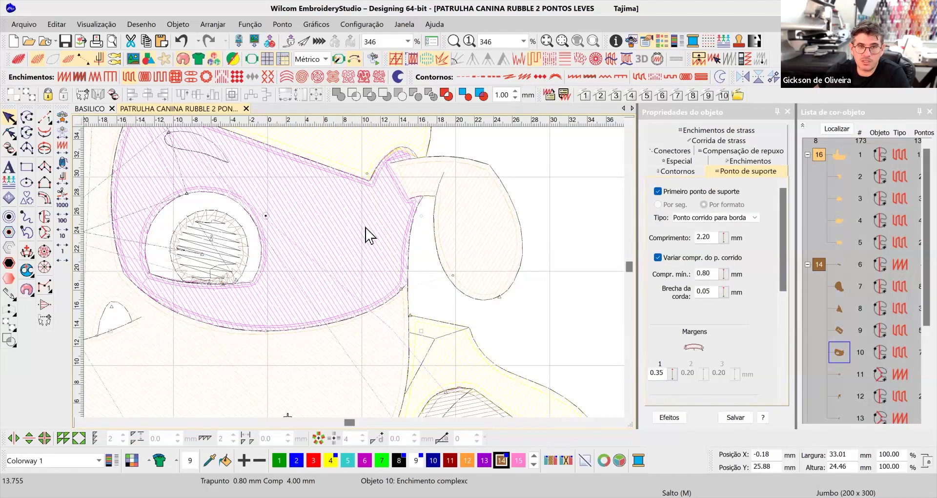
Step: Inspect the eye patch's underlay lines near the ear up close and set the first underlay's margin to 0.55 mm
scroll(349, 281, up, 2)
scroll(347, 284, up, 2)
scroll(312, 309, up, 3)
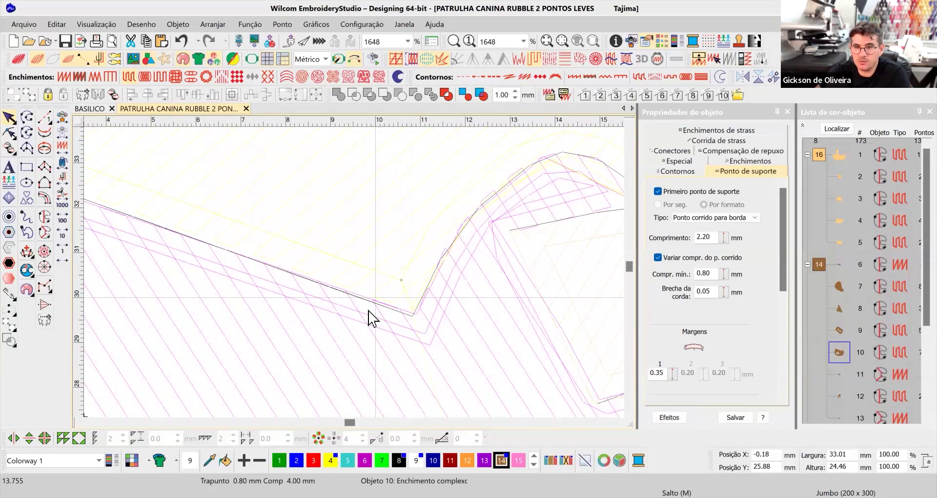
scroll(787, 278, down, 1)
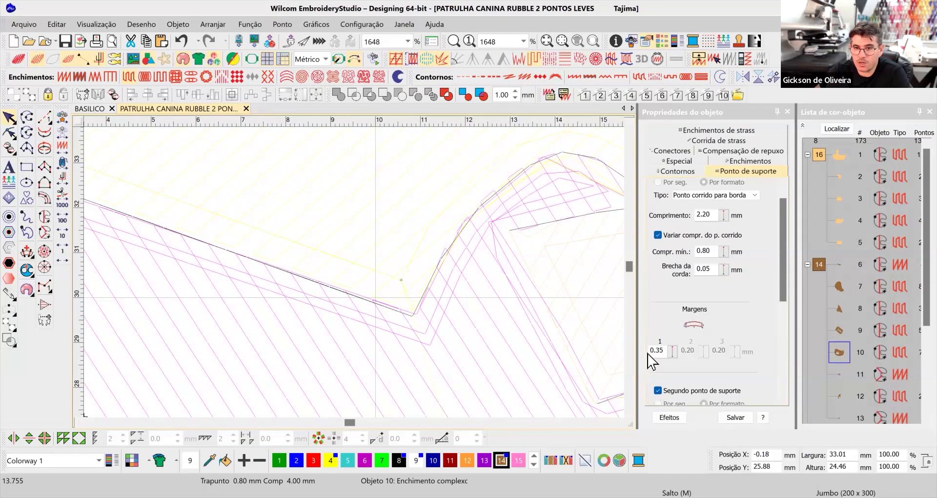
drag(658, 350, 688, 364)
key(Return)
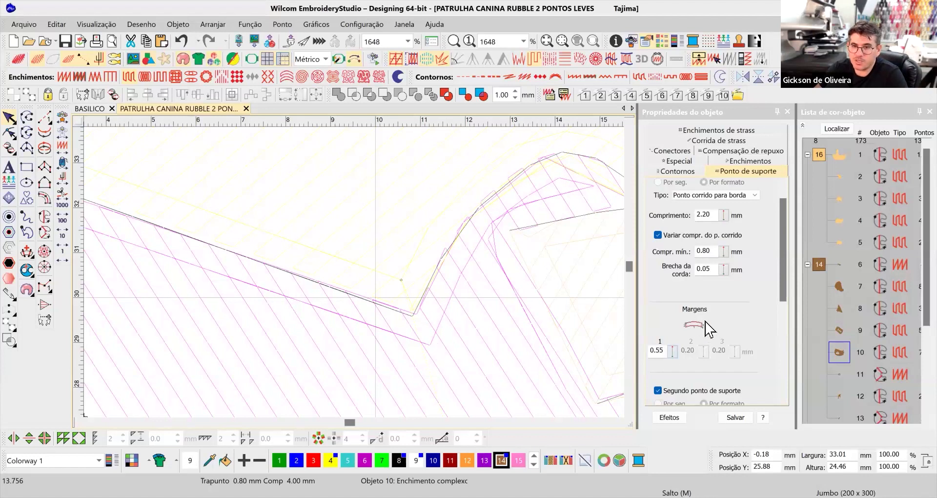
Step: Return the first underlay's margin of the brown eye patch to 0.35 mm
click(664, 354)
double_click(664, 354)
text(35)
key(Return)
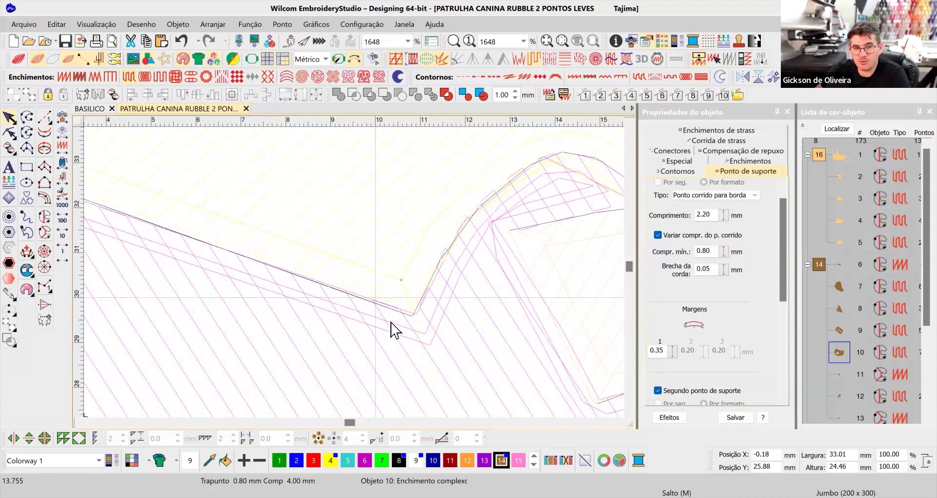
Step: Turn the realistic stitch preview back on and look over the whole dog design
scroll(326, 276, down, 3)
scroll(326, 275, down, 6)
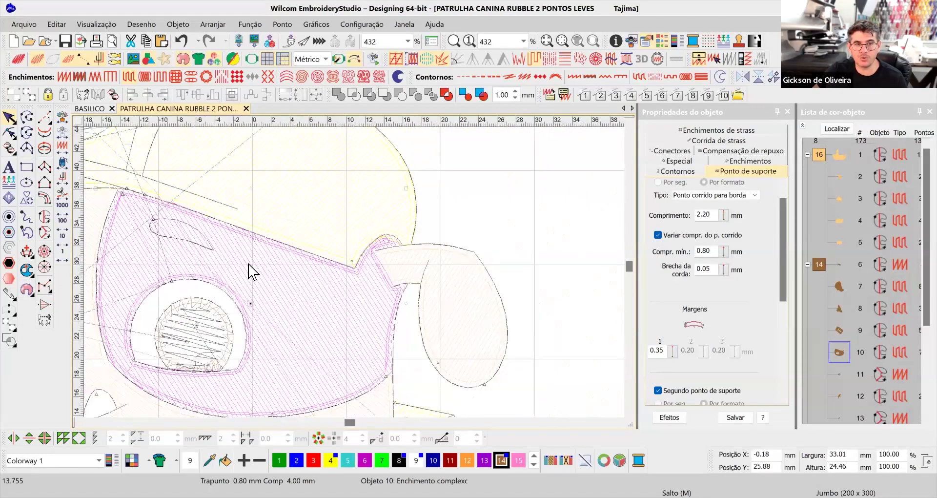
click(20, 62)
scroll(397, 241, down, 5)
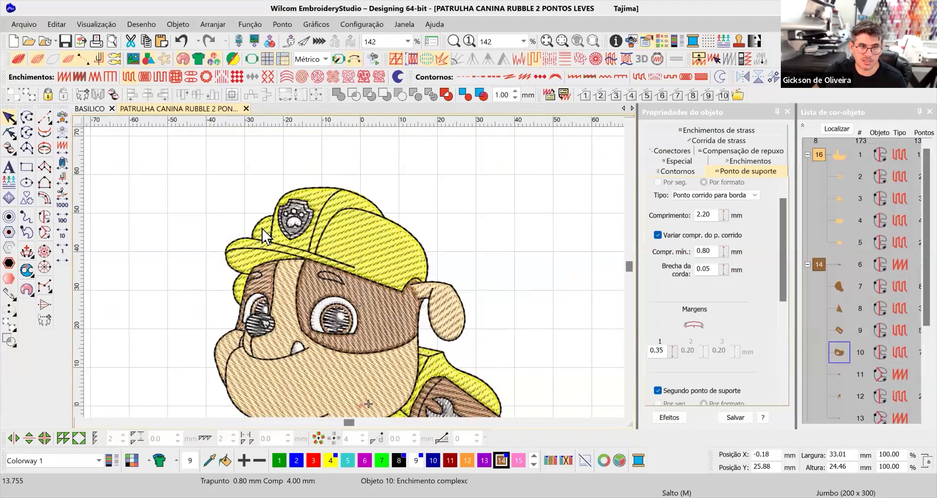
scroll(362, 283, up, 2)
scroll(365, 293, down, 5)
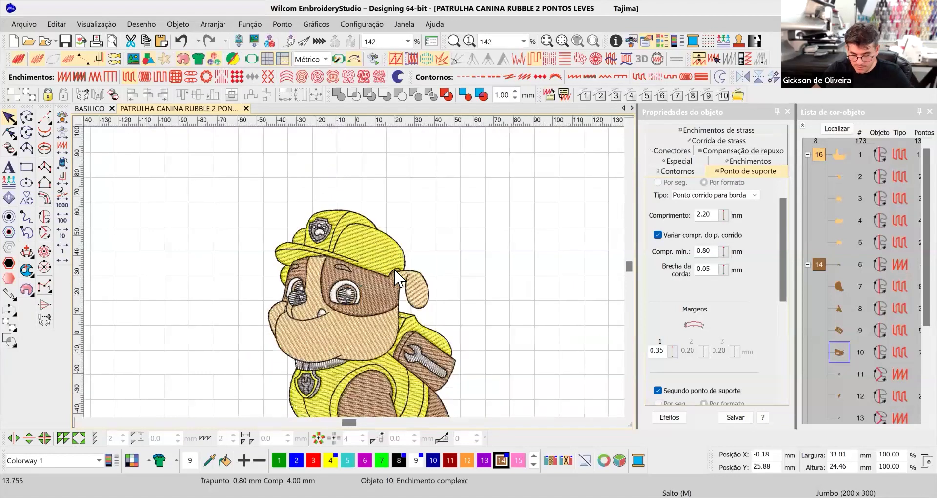
scroll(319, 305, up, 1)
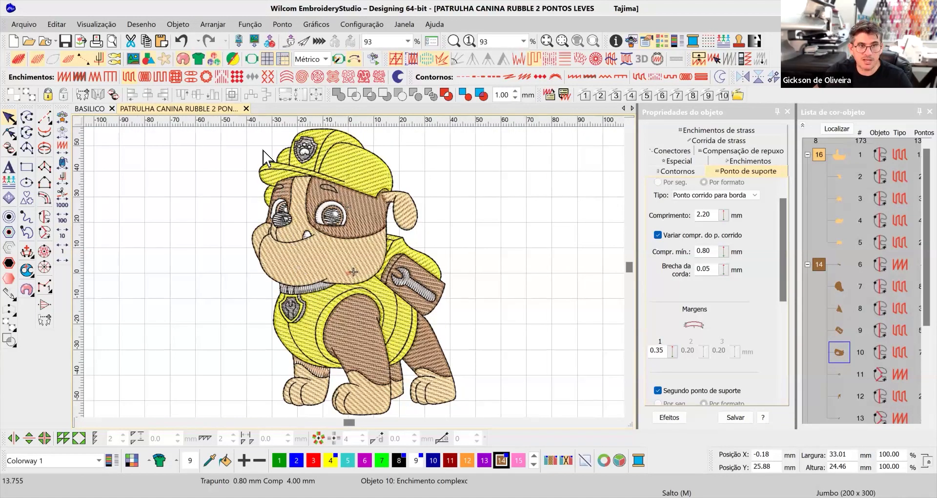
Step: Delete the black running-stitch outlines of the three toes in the helmet badge's paw print
key(z)
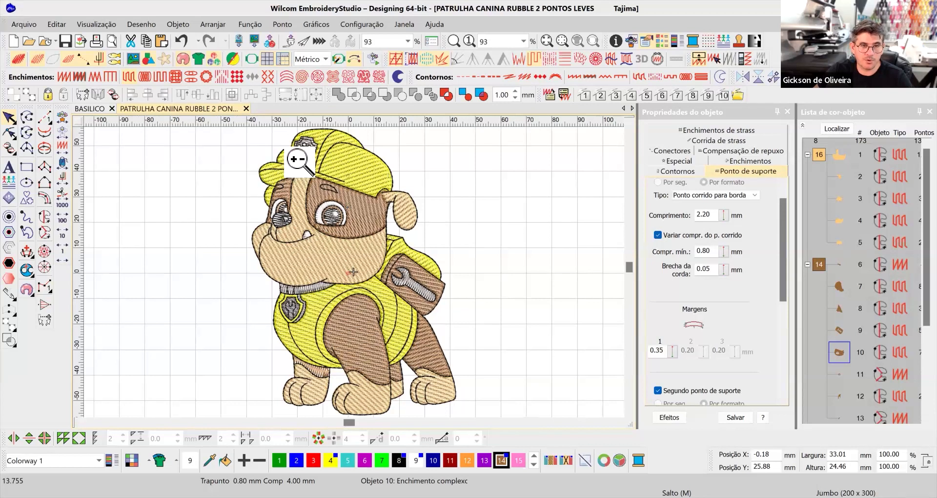
drag(296, 148, 343, 200)
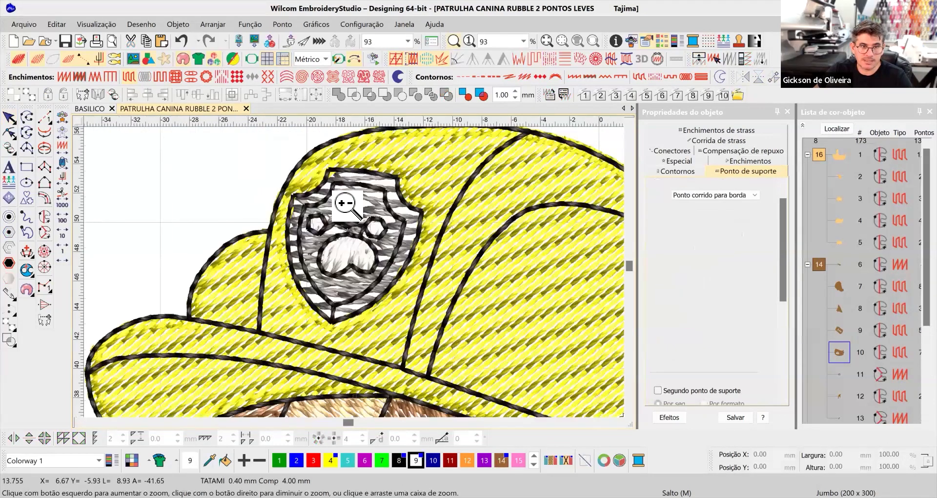
click(472, 359)
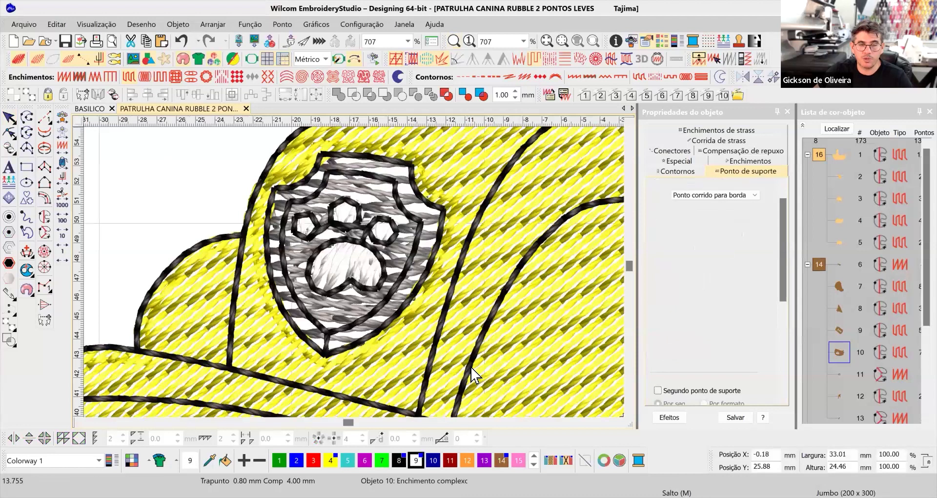
click(399, 243)
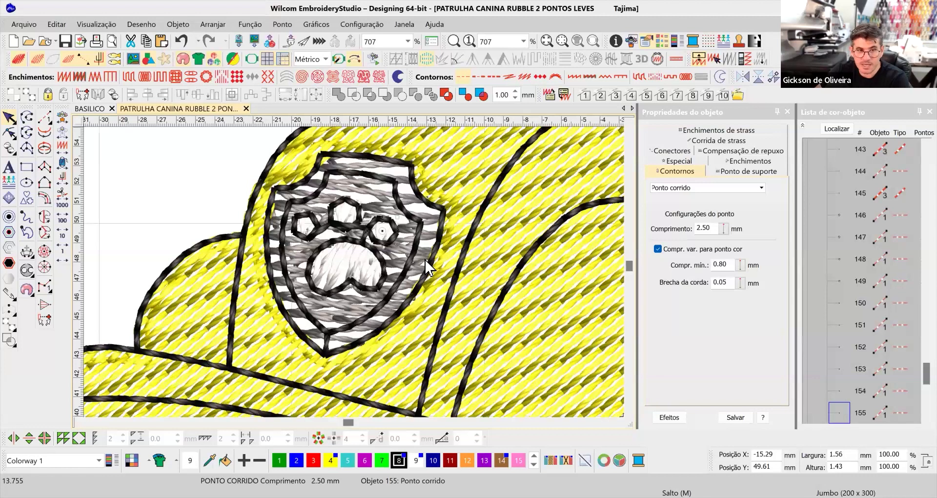
key(Delete)
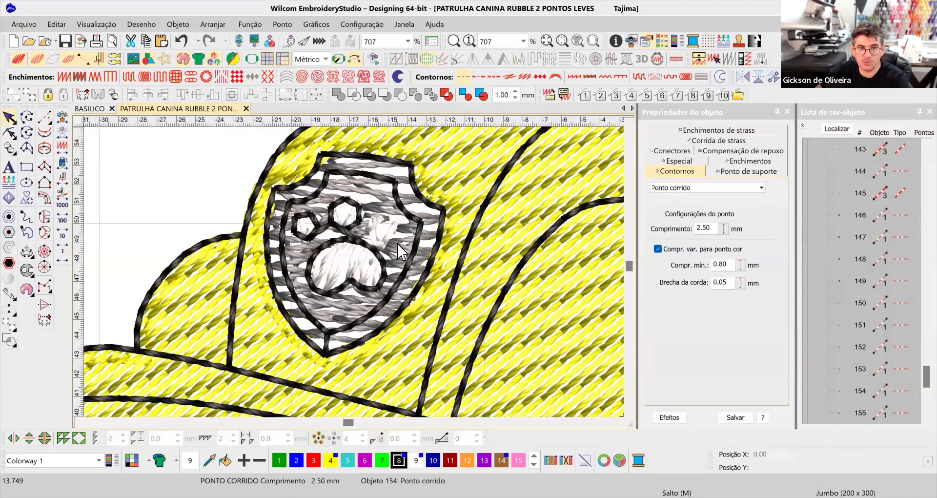
click(359, 220)
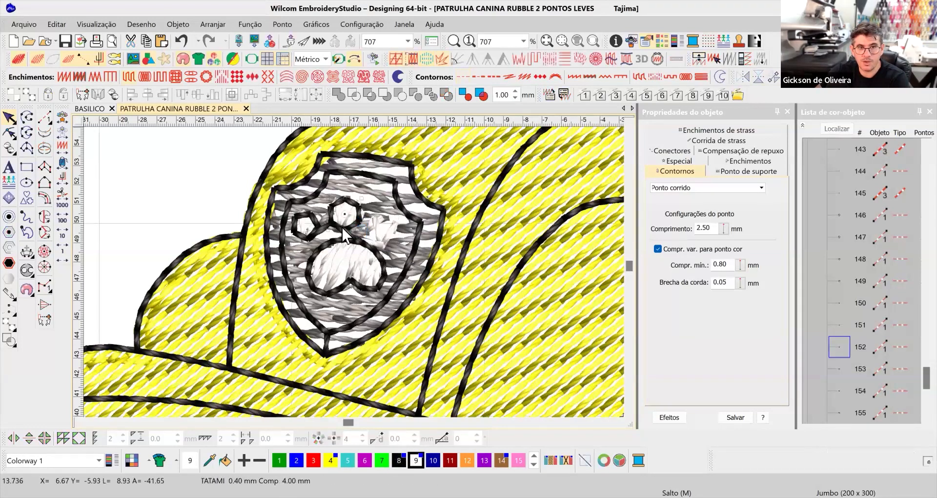
key(Delete)
key(Delete)
key(Delete)
Step: Select the three white toe fills in the helmet badge together and recolour them to black, colour 8
click(345, 222)
ctrl+click(346, 213)
ctrl+click(383, 228)
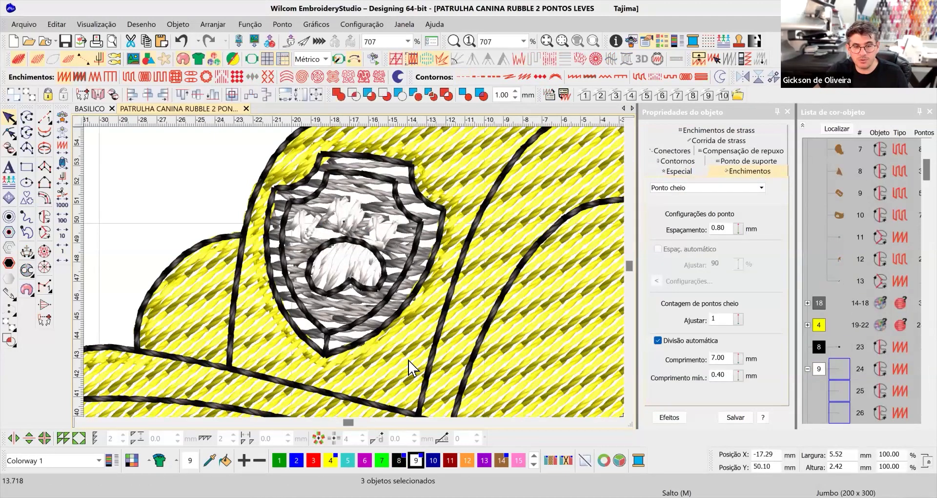
click(399, 460)
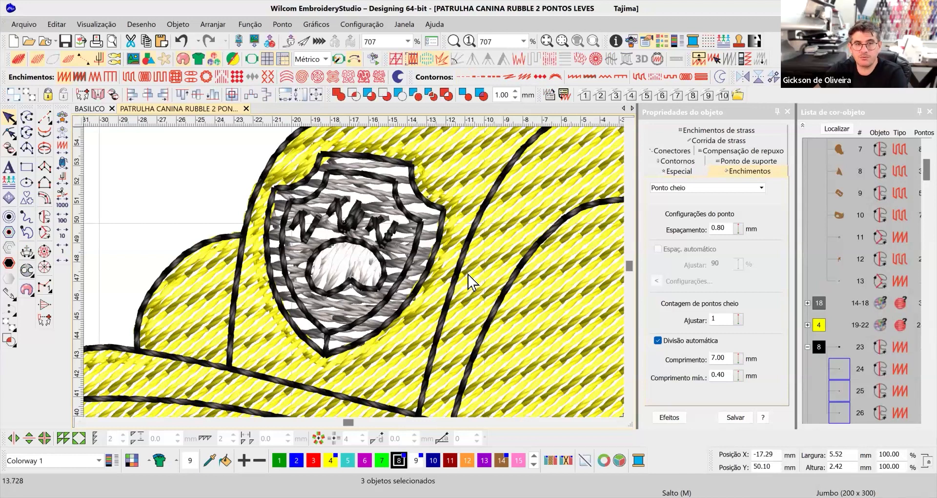
Step: Delete the outline of the helmet badge's large paw pad and recolour the pad's fill to black, colour 8
click(352, 246)
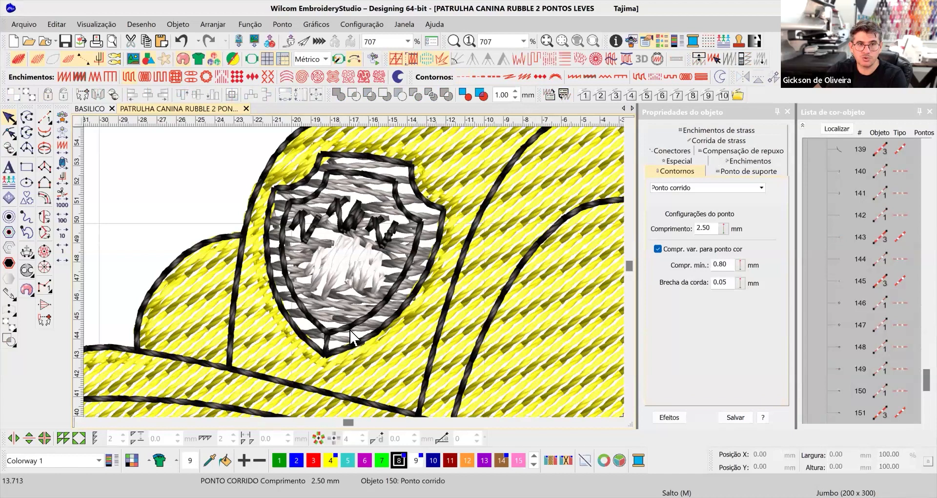
click(346, 266)
click(398, 460)
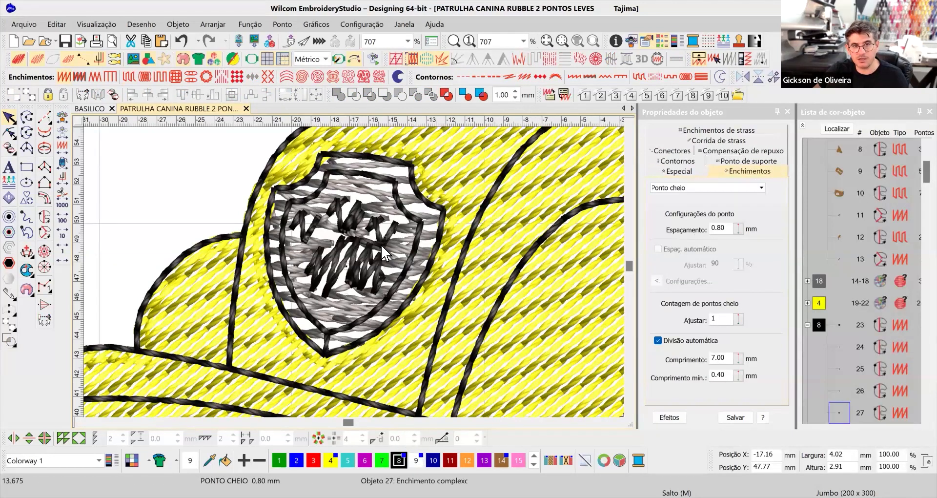
Step: Select the paw print's three toe fills and large pad fill together and recolour them to white, colour 9
click(341, 234)
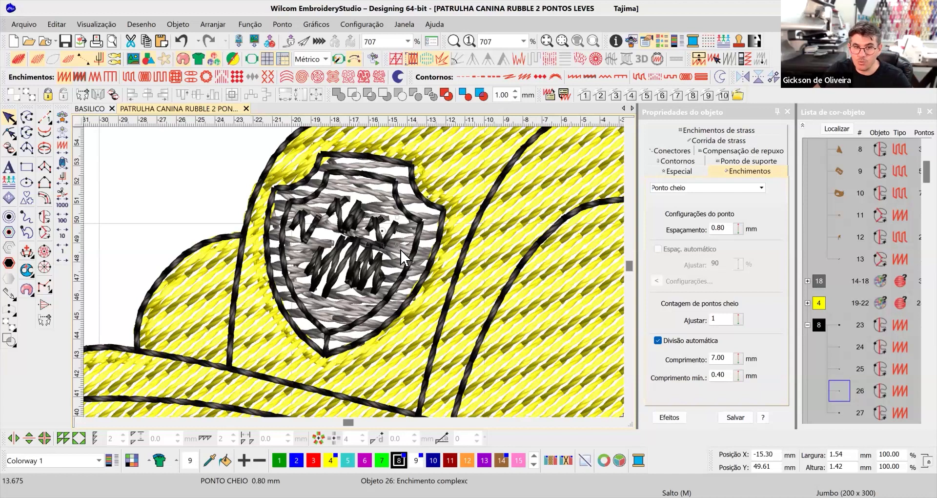
click(355, 258)
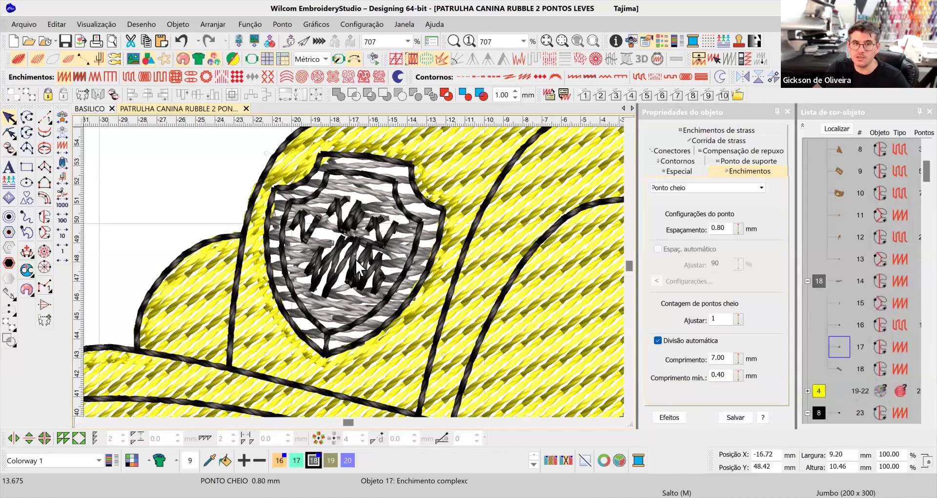
click(315, 227)
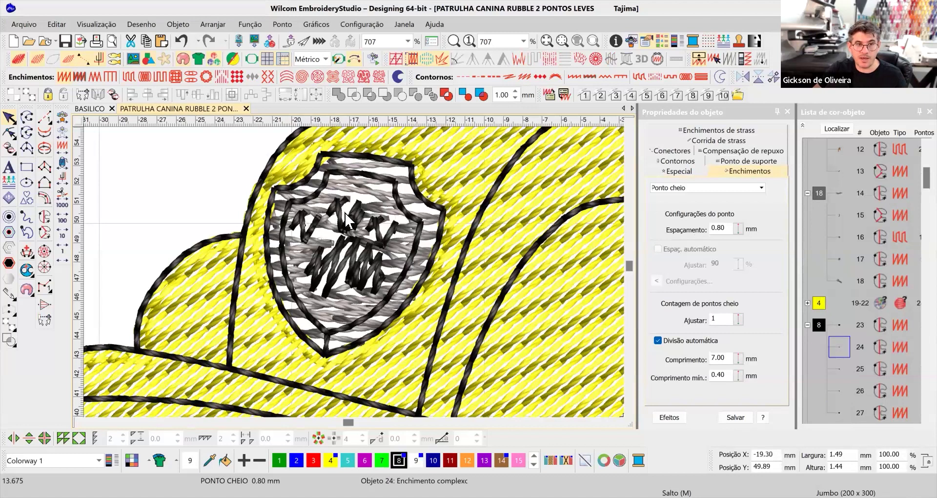
key(t)
ctrl+click(364, 235)
ctrl+click(379, 236)
ctrl+click(356, 272)
click(416, 460)
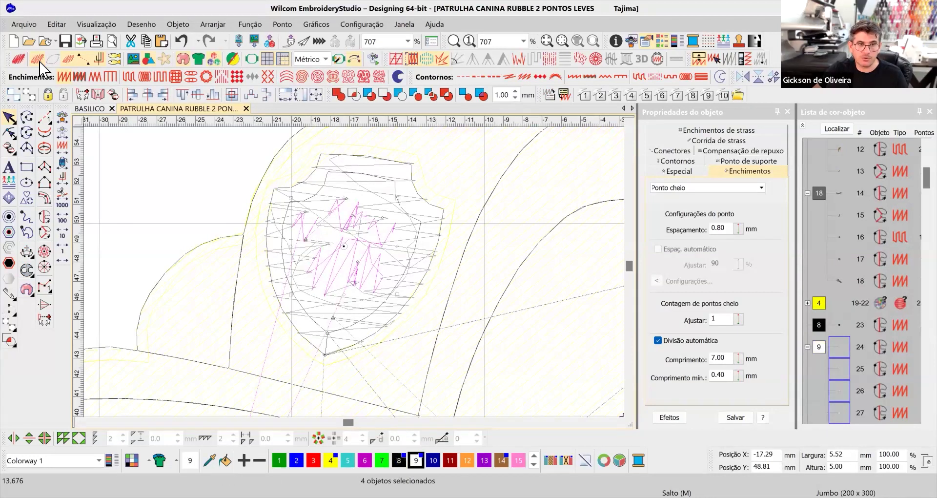
Step: Remove the paw-shaped cutouts, three toes and large pad, from the helmet badge's grey fill by deleting their reshape nodes
key(t)
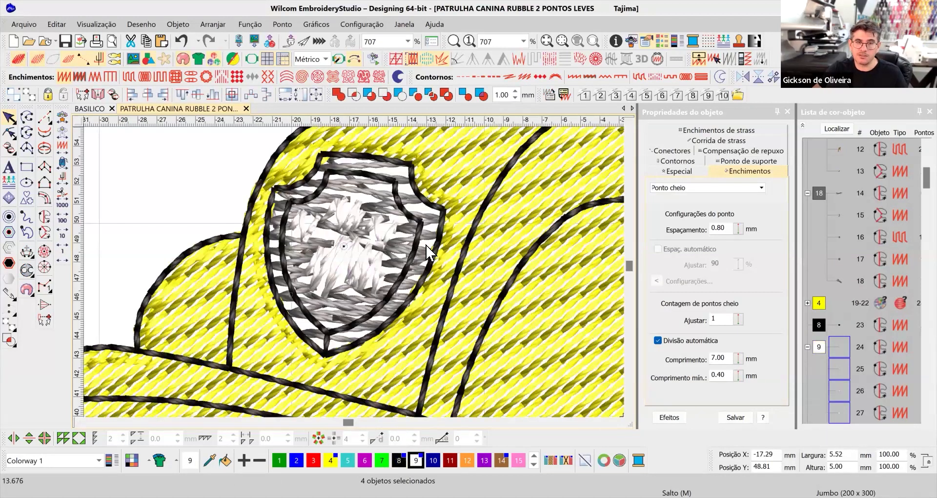
click(353, 261)
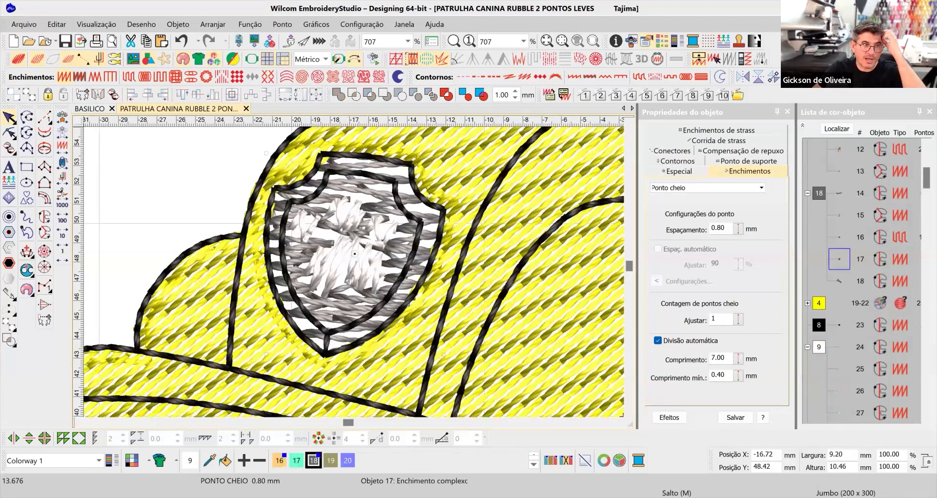
click(8, 132)
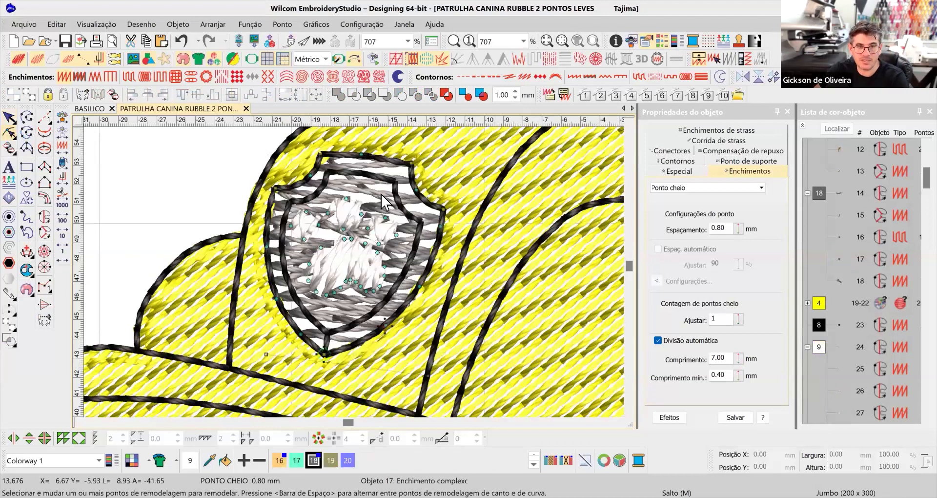
drag(366, 195, 326, 235)
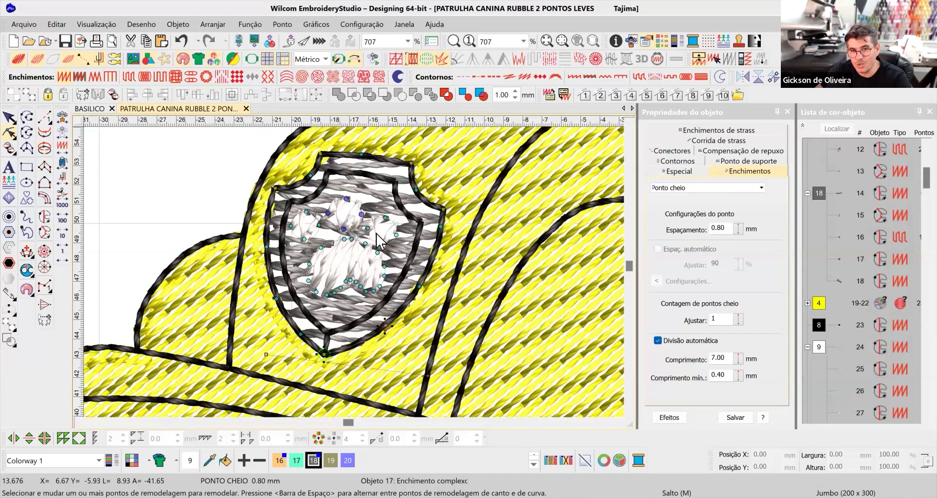
key(Delete)
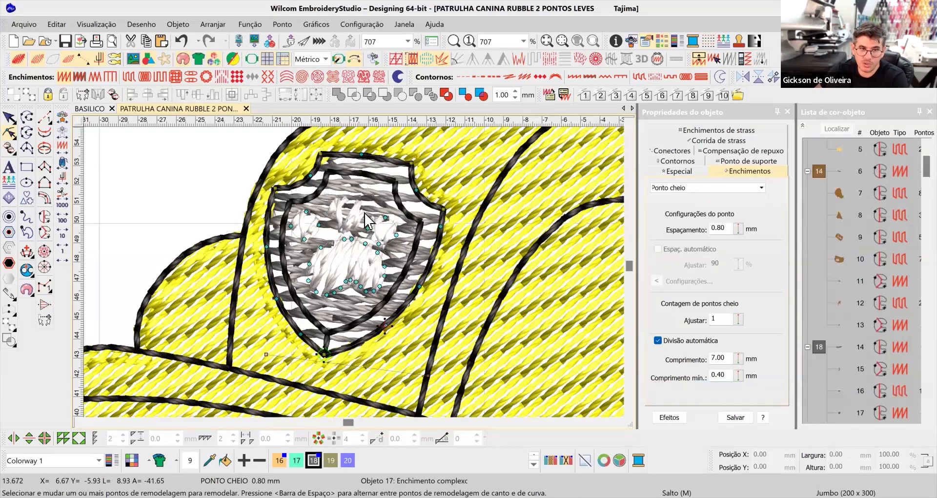
drag(359, 201, 406, 252)
key(Delete)
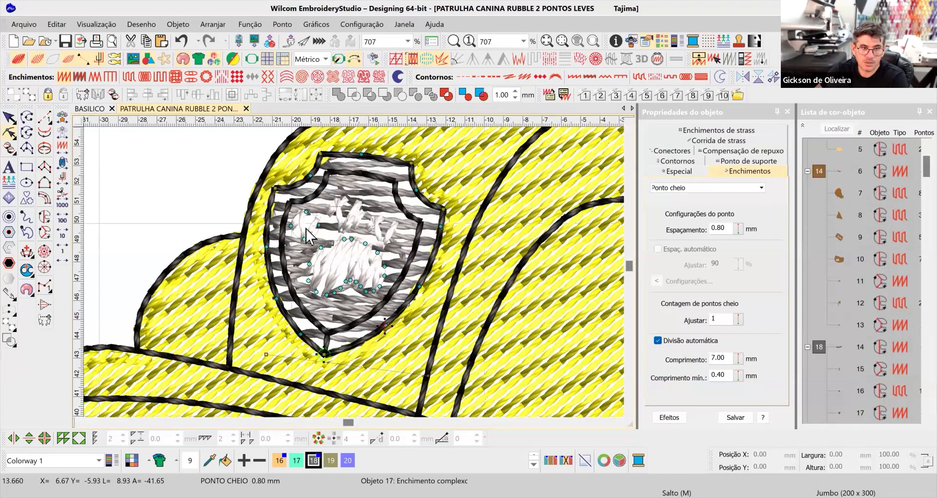
key(Delete)
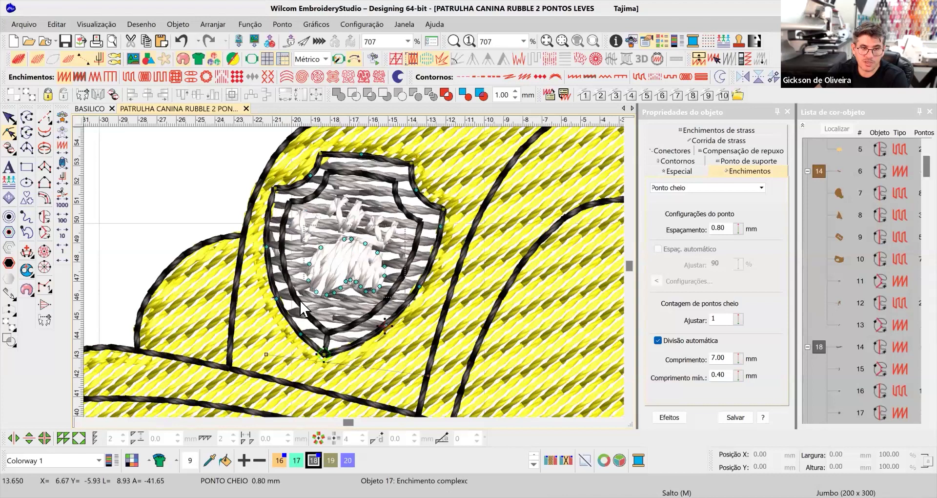
click(8, 117)
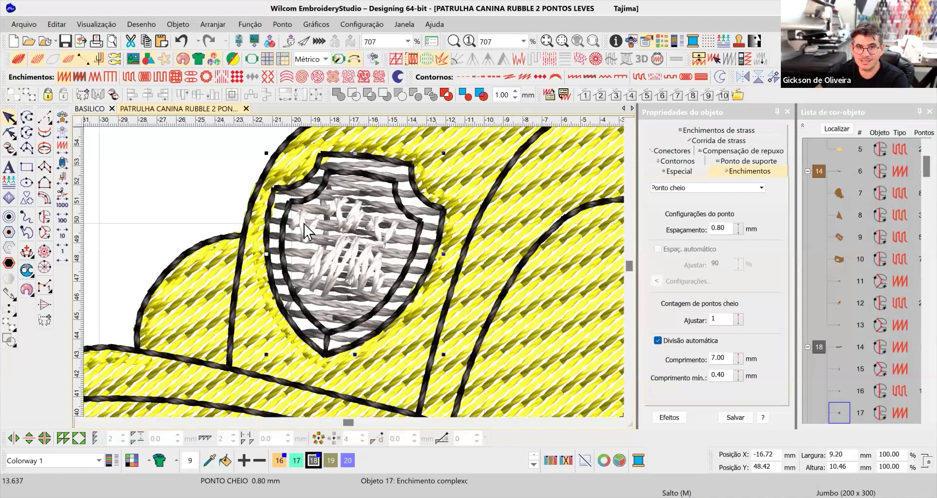
Step: Select the three white toe fills of the badge's paw print together and set their stitch spacing to 0.60 mm
scroll(376, 239, down, 1)
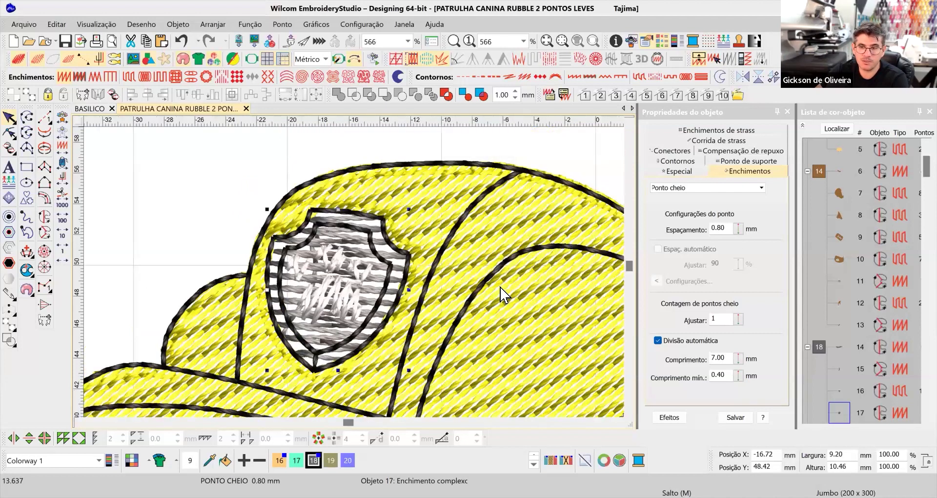
scroll(293, 257, down, 1)
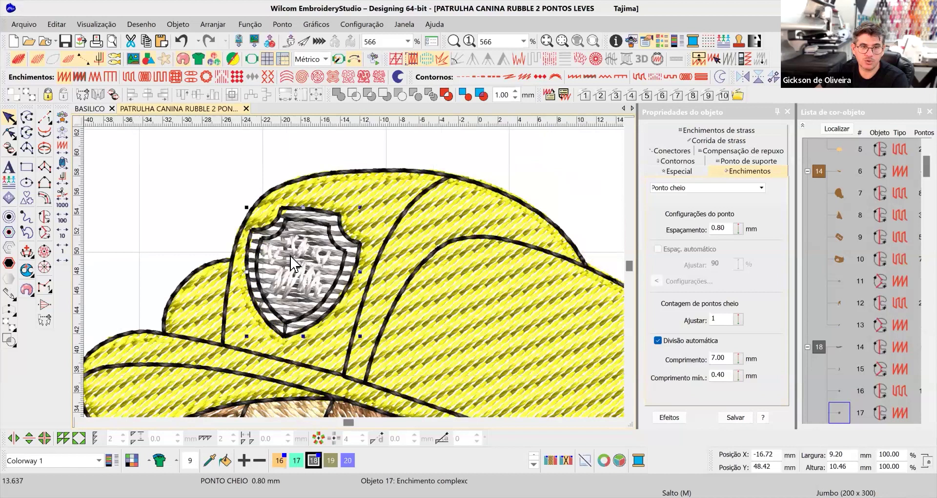
click(293, 264)
scroll(318, 253, up, 3)
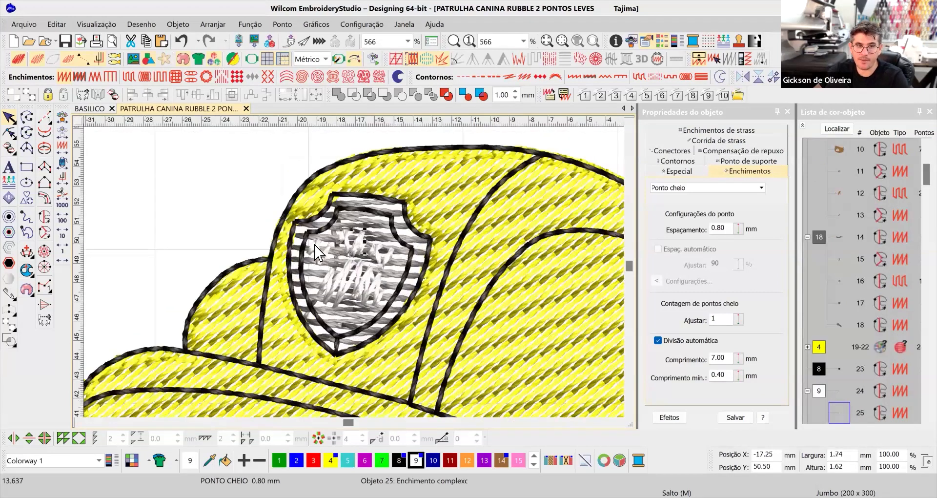
scroll(318, 245, up, 2)
click(319, 244)
ctrl+click(366, 224)
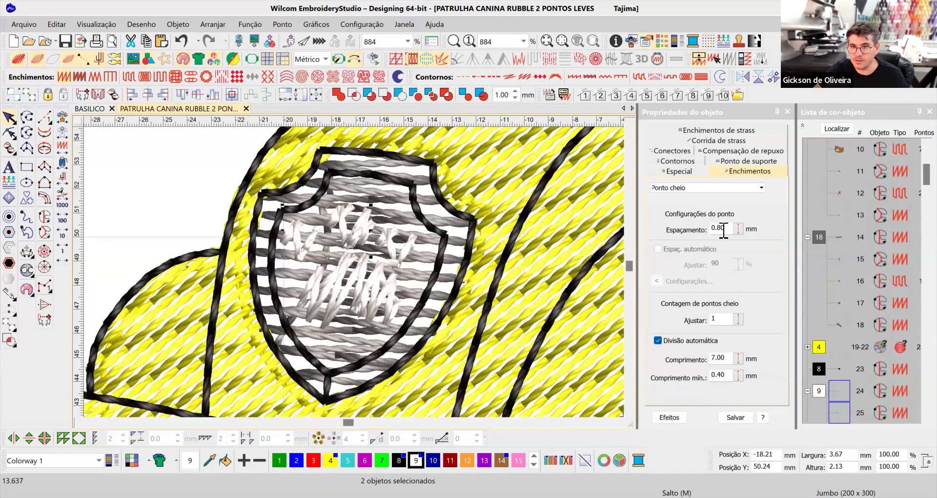
ctrl+click(394, 242)
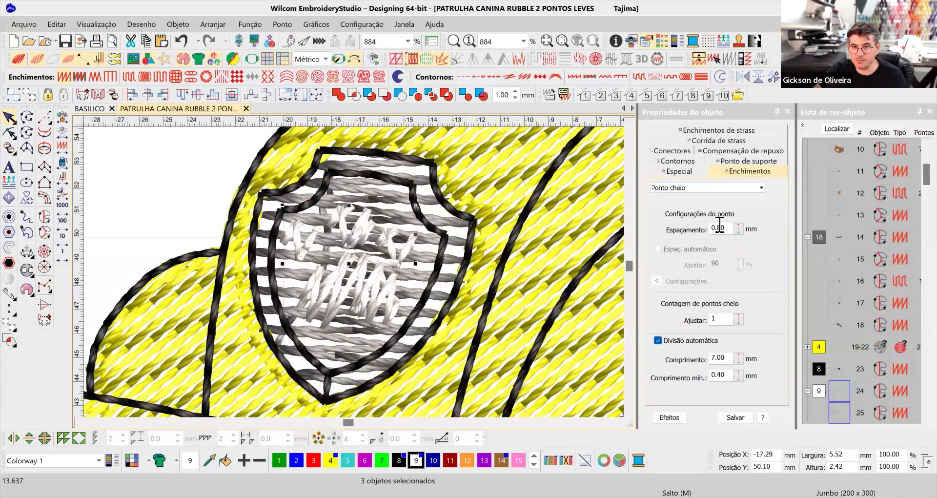
drag(719, 227, 755, 247)
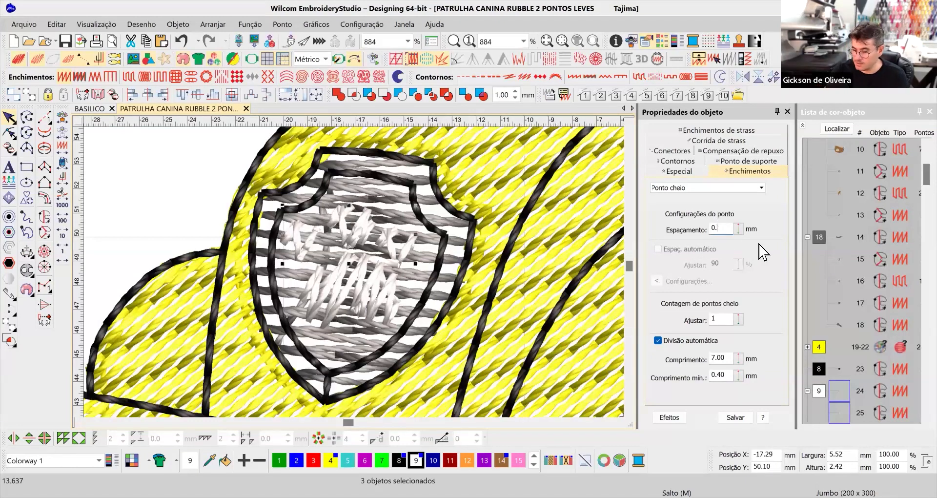
text(6)
key(Return)
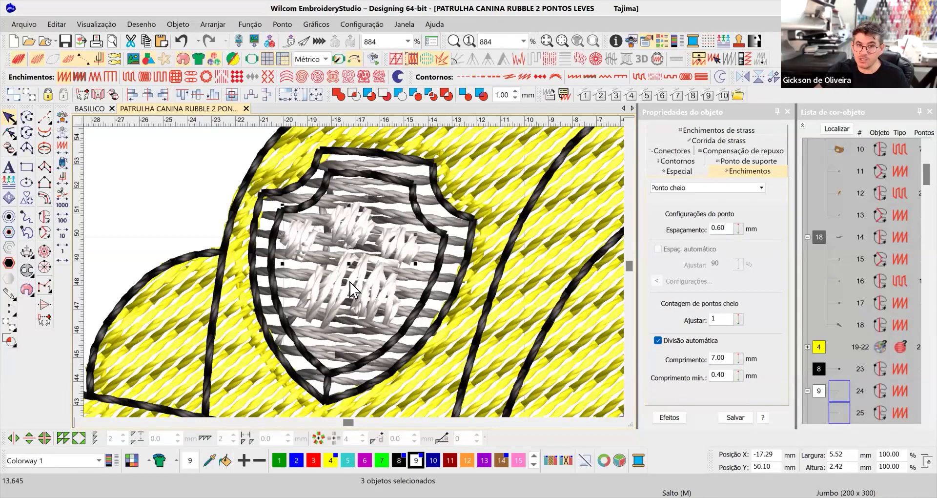
Step: Set the stitch spacing of the paw print's large white pad fill to 0.60 mm
click(379, 285)
click(376, 237)
click(303, 239)
click(358, 231)
click(400, 238)
click(365, 271)
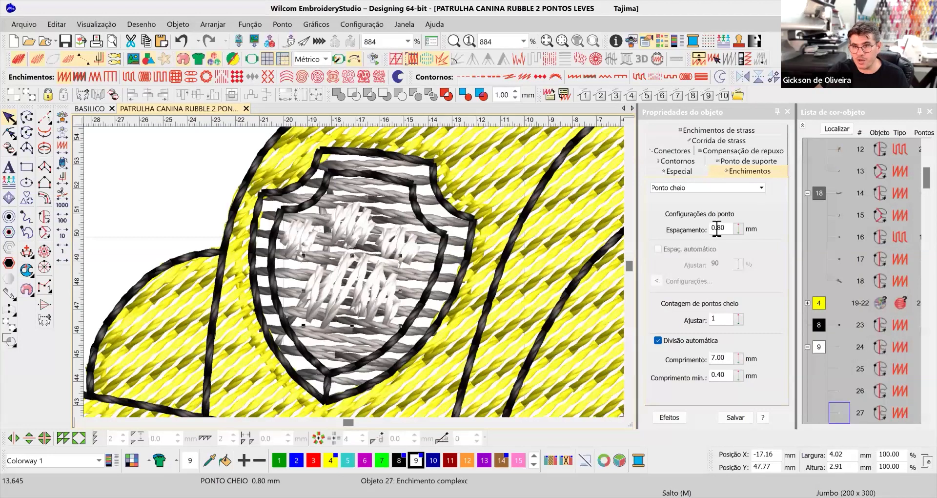
drag(717, 228, 756, 236)
key(Return)
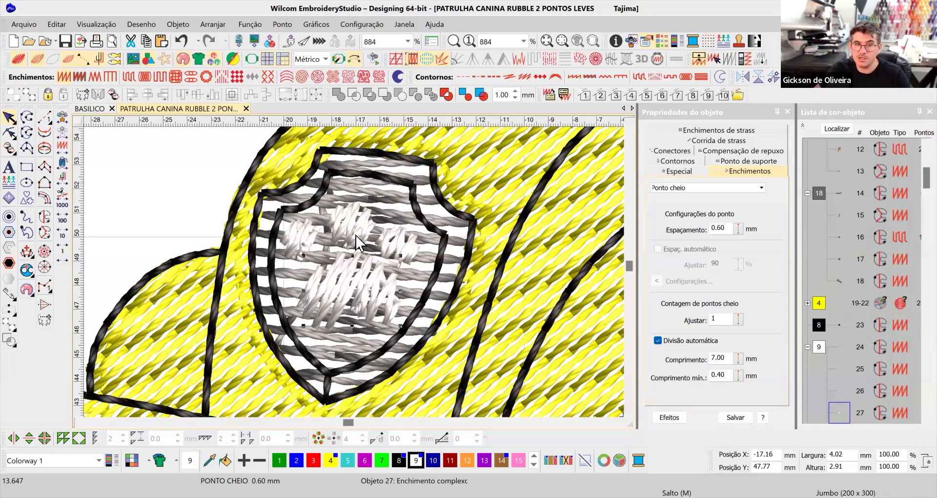
Step: Measure the gap between the helmet badge's two black outlines and delete the inner outline
click(418, 212)
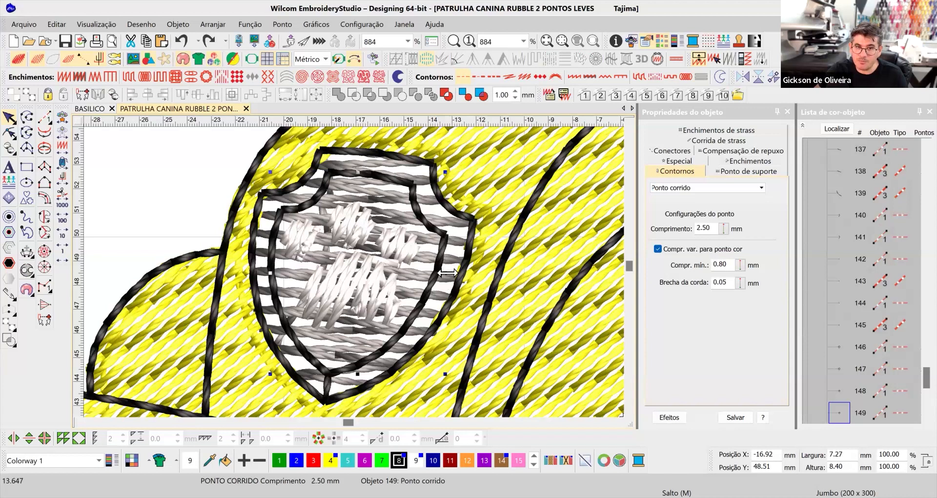
key(Escape)
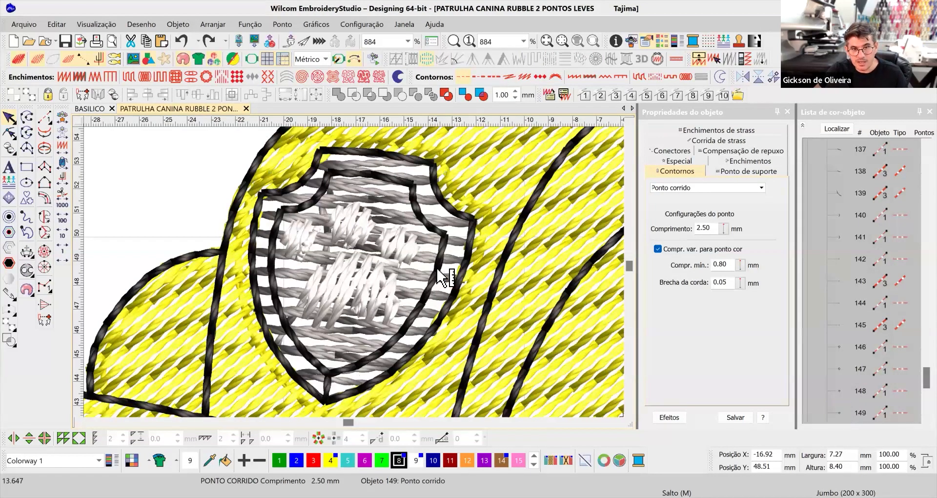
click(463, 272)
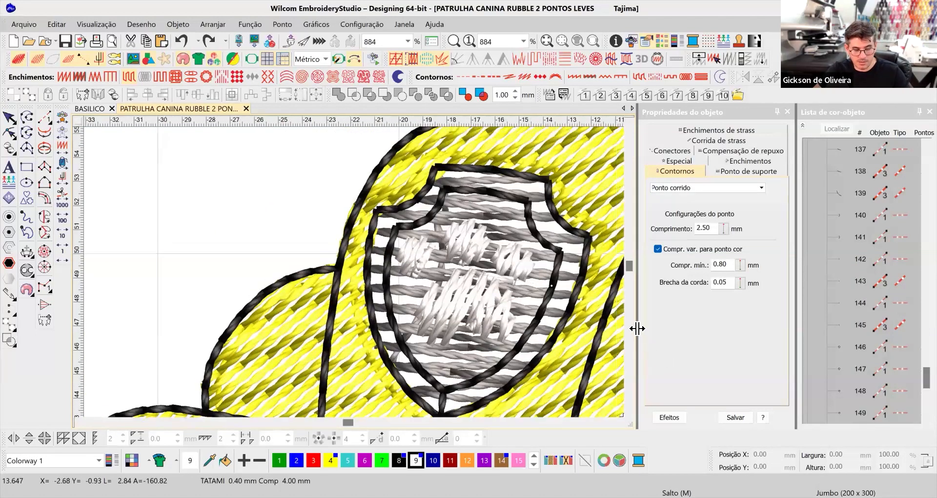
click(9, 118)
click(562, 365)
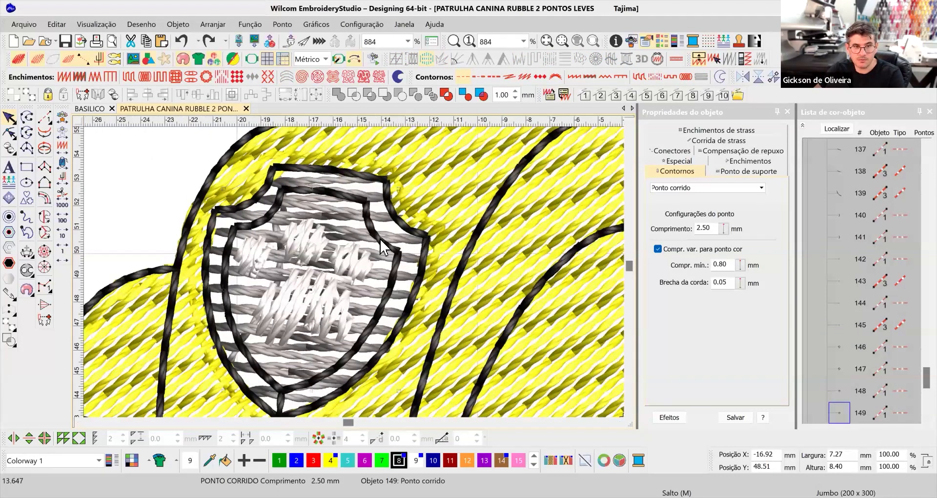
key(Escape)
click(381, 241)
key(Delete)
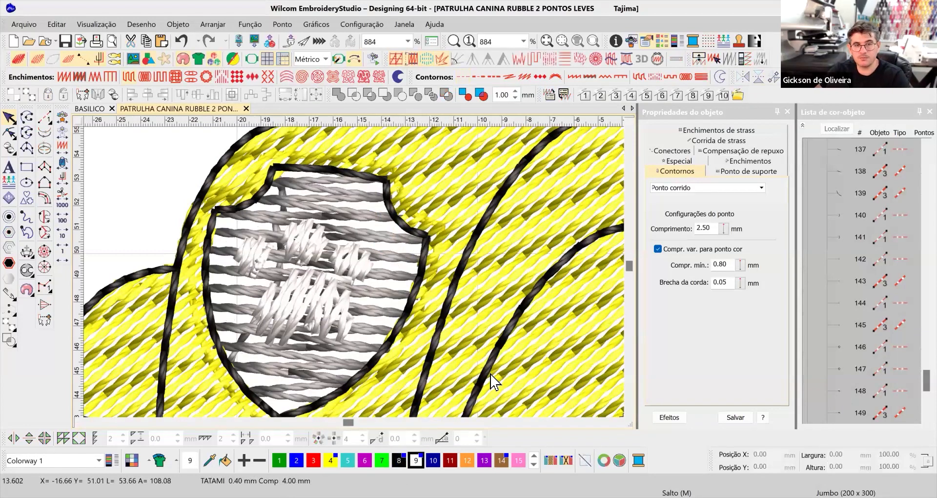
Step: Change the helmet badge's grey fill from satin to the Tatami stitch type
scroll(371, 280, down, 6)
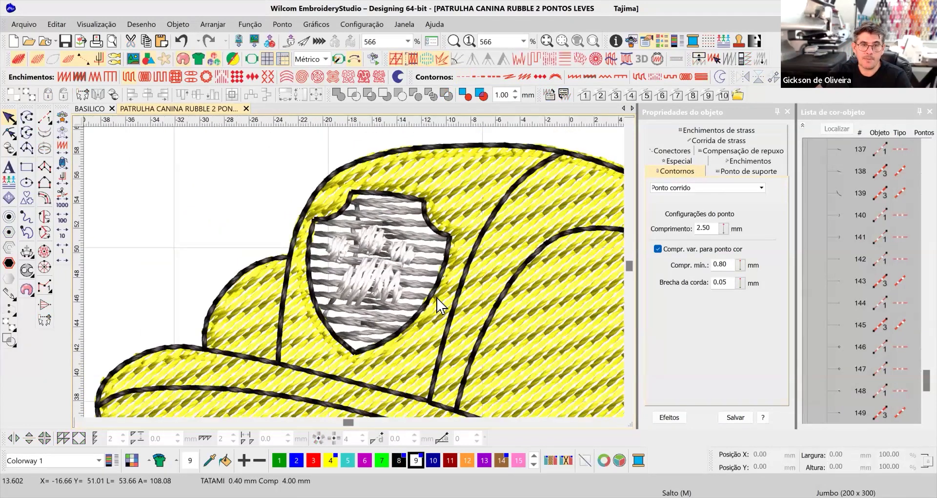
scroll(307, 277, down, 4)
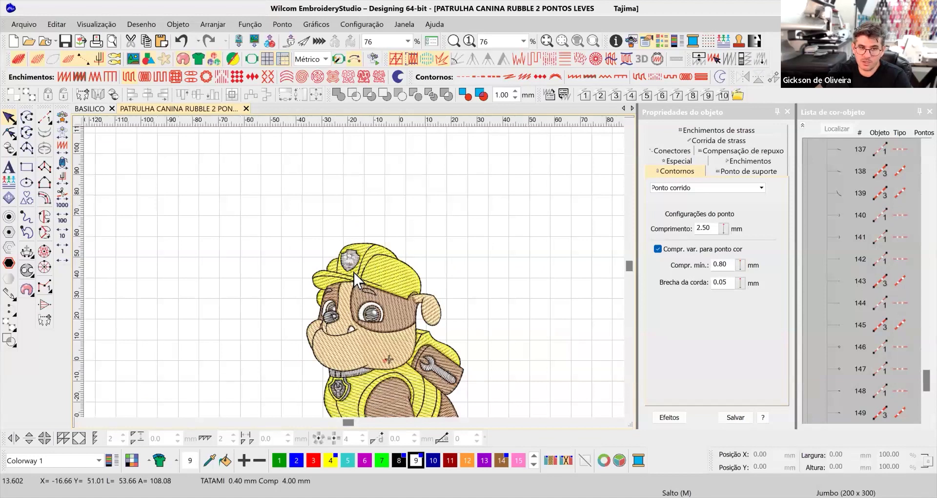
scroll(364, 275, up, 3)
scroll(366, 281, up, 5)
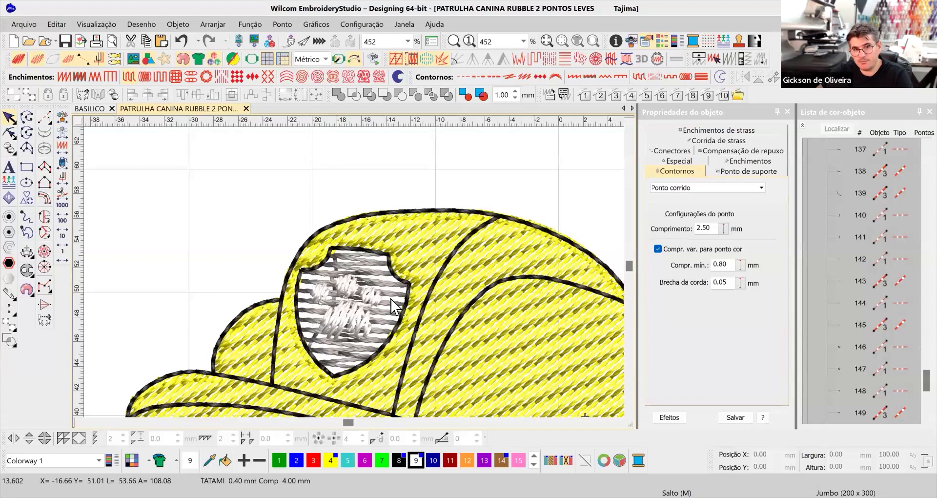
click(372, 278)
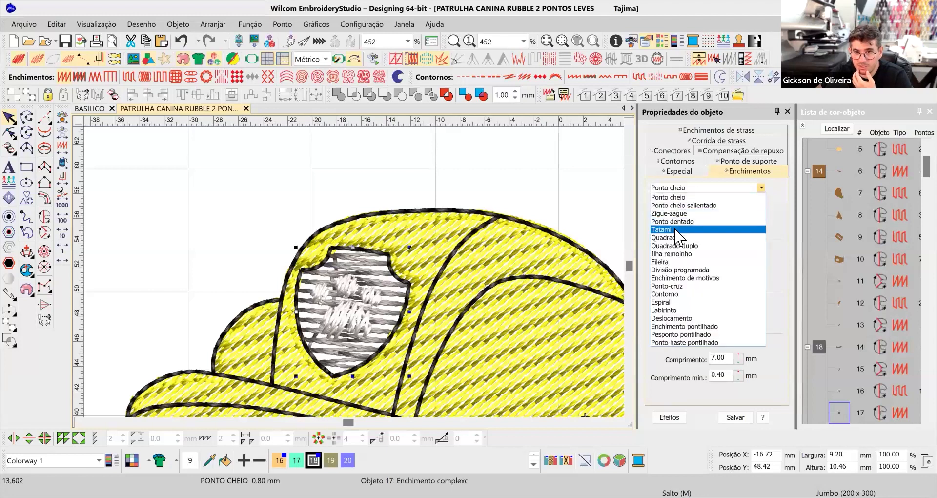
click(676, 231)
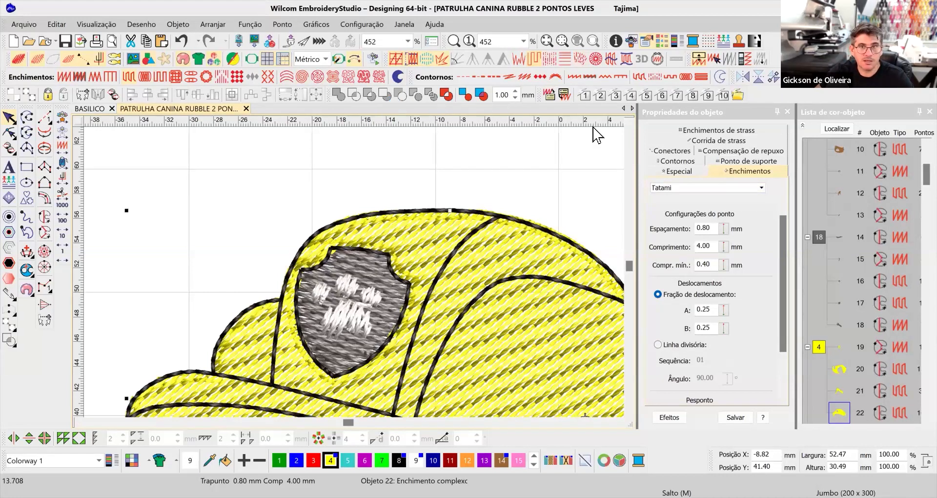
Step: Apply the Trapunto effect and a 40° stitch angle to the helmet badge's grey fill
click(360, 275)
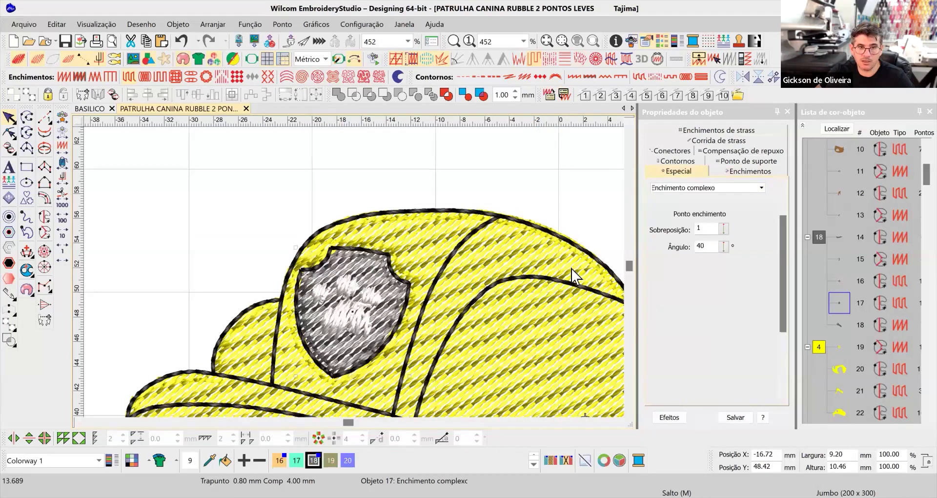
double_click(700, 246)
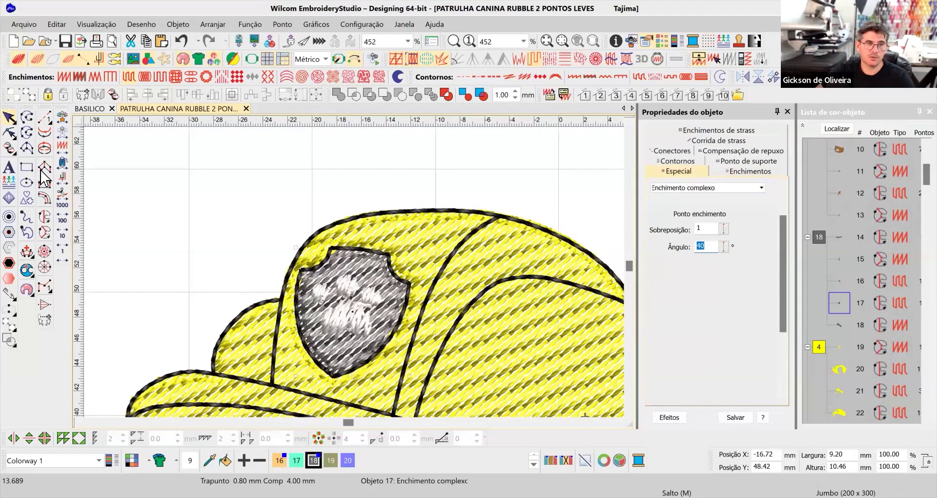
click(13, 132)
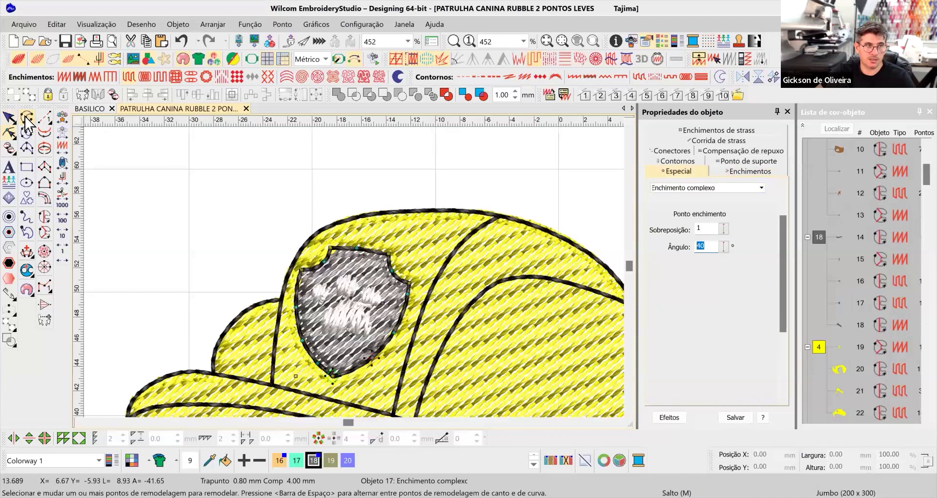
click(168, 163)
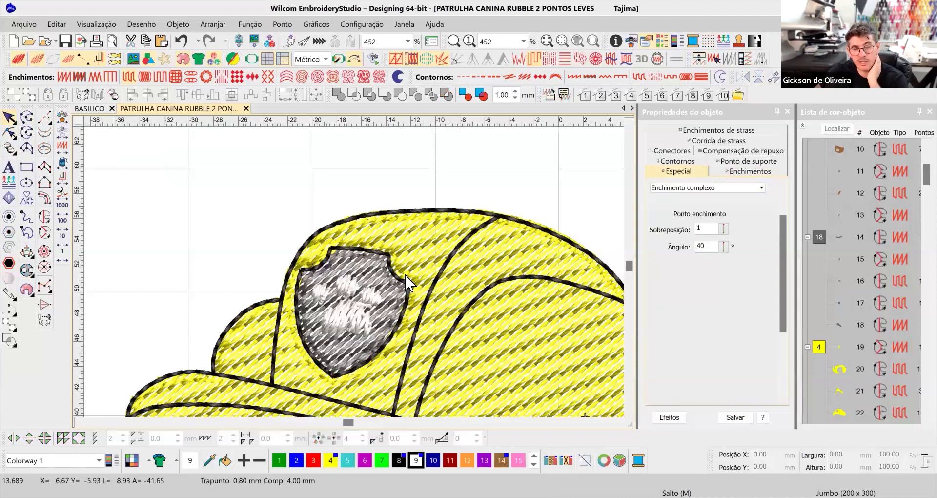
Step: Undo the recent changes to the helmet badge's grey fill and the deletion of its inner black outline
scroll(344, 311, up, 3)
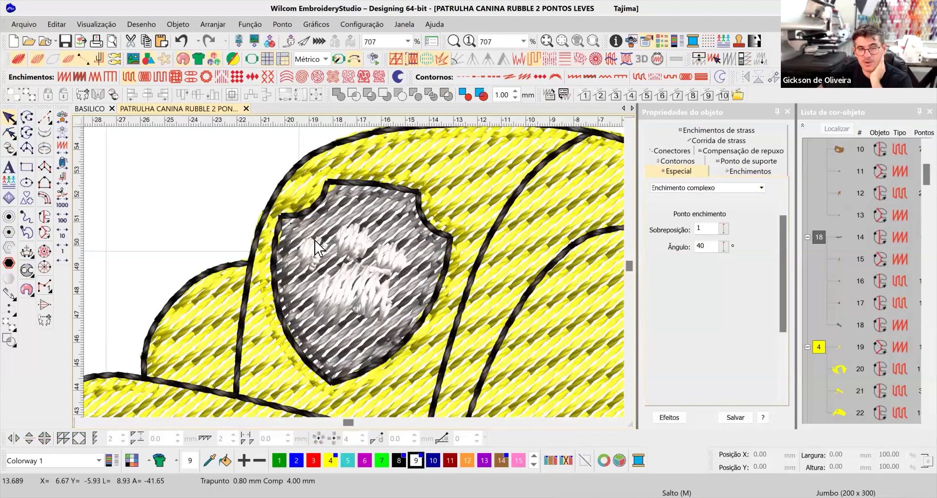
scroll(334, 226, up, 2)
click(363, 220)
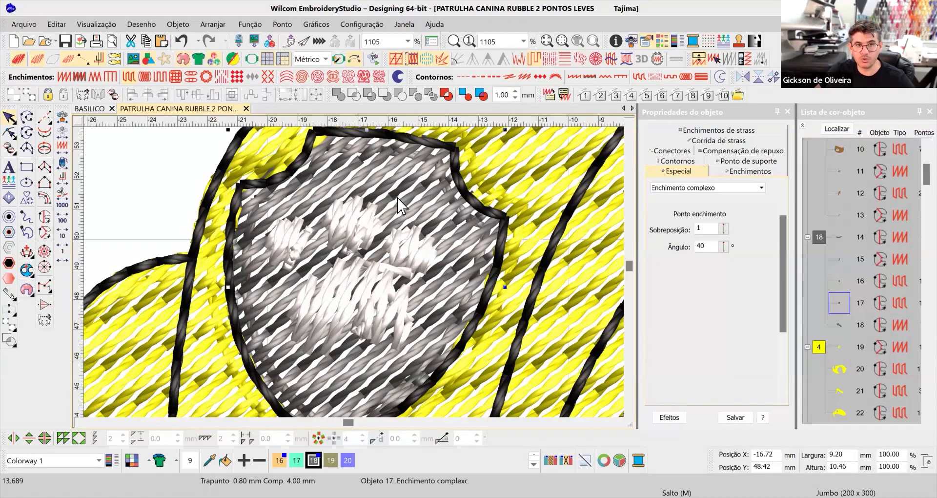
scroll(349, 271, down, 2)
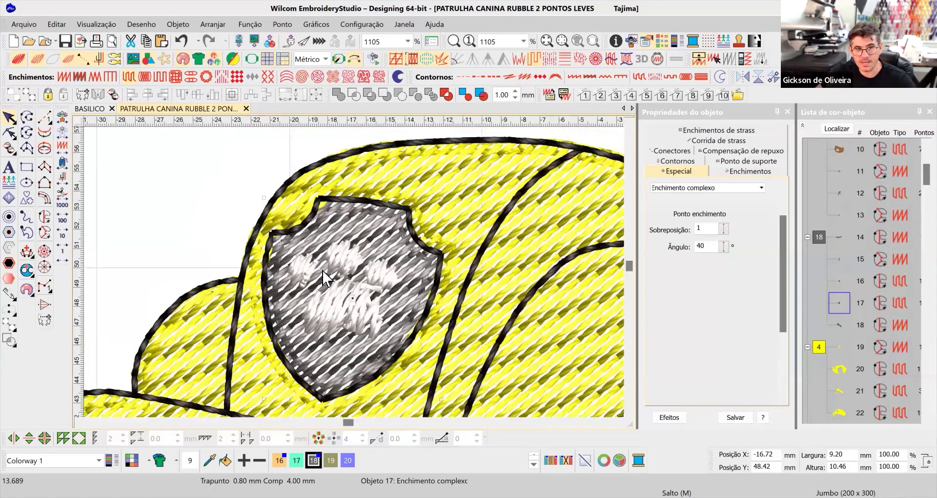
click(310, 271)
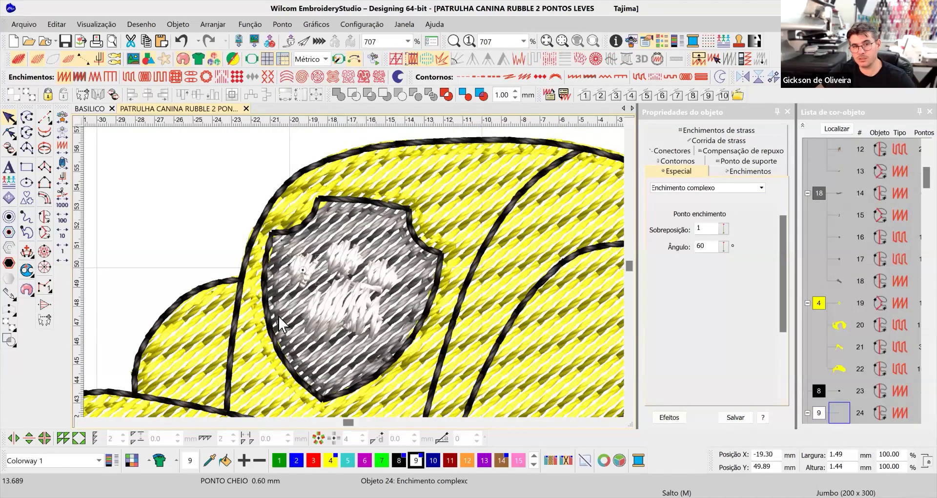
key(ctrl+z)
key(ctrl+z)
key(ctrl+z)
key(ctrl+z)
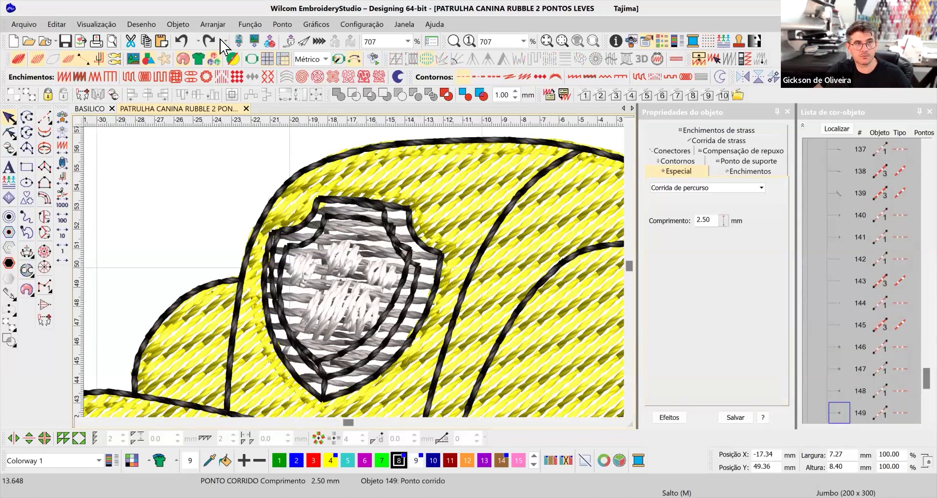
key(ctrl+z)
Step: Apply the current Tatami fill properties, with Trapunto and a 40° angle, to the helmet badge's grey fill
click(428, 268)
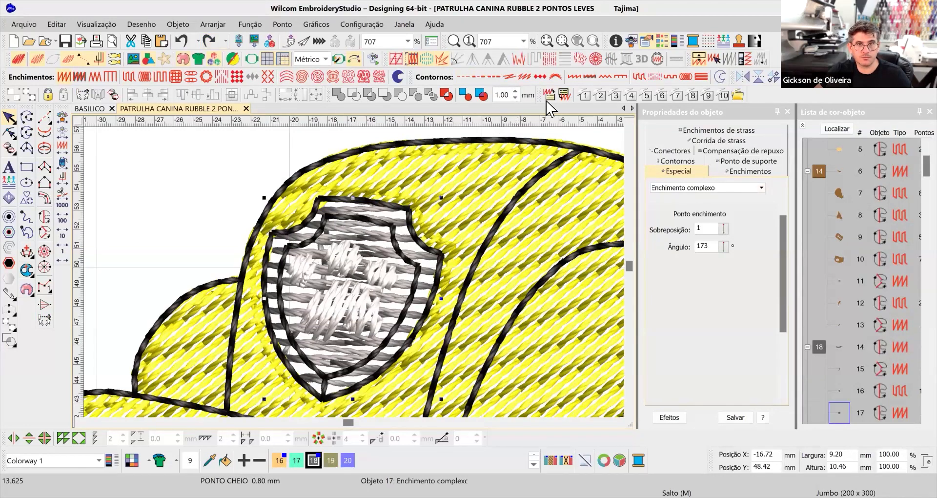
click(564, 96)
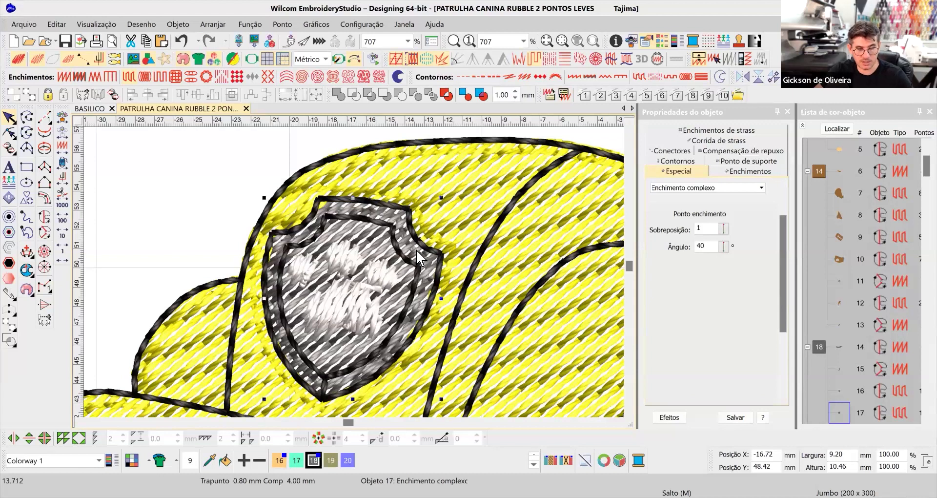
click(378, 254)
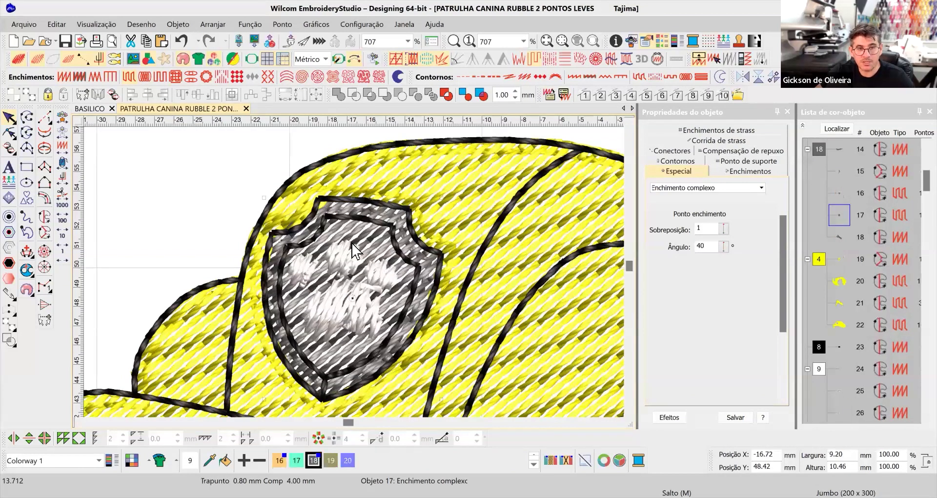
Step: Scale the helmet badge's inner black outline down to about 6.67 × 7.71 mm around its center
click(359, 218)
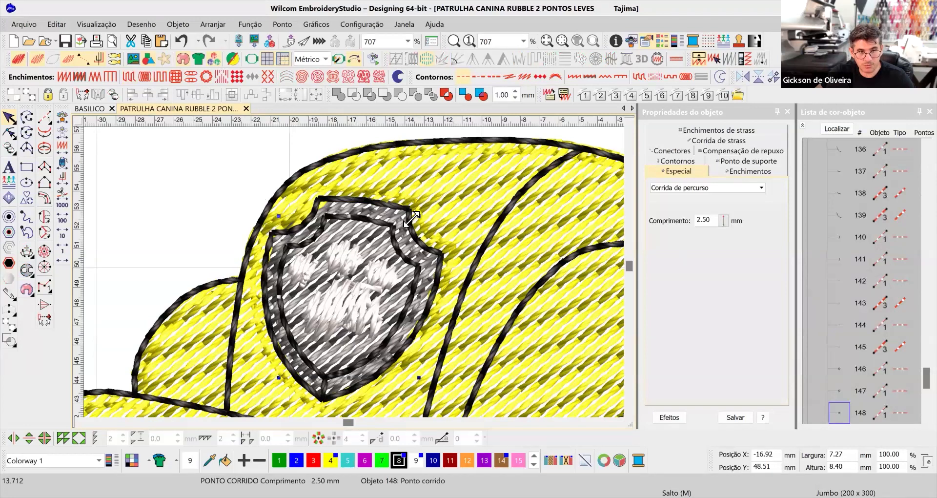
drag(419, 215, 413, 222)
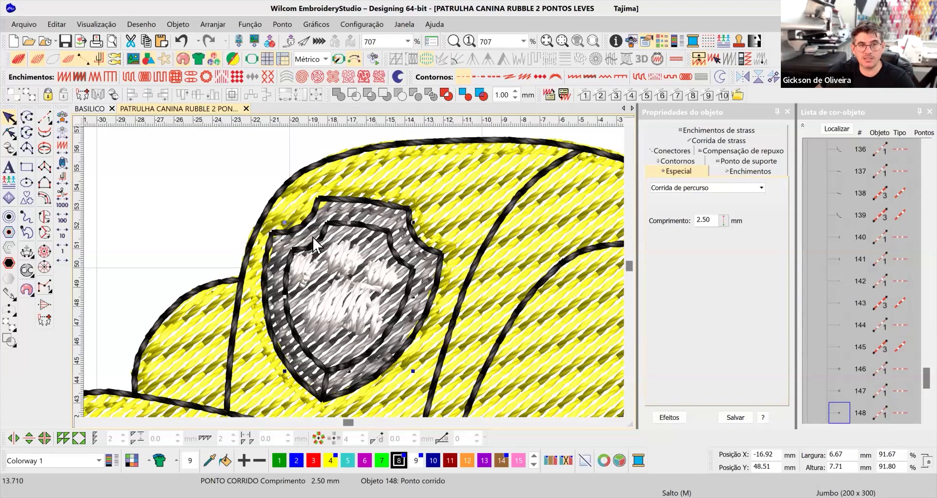
click(177, 201)
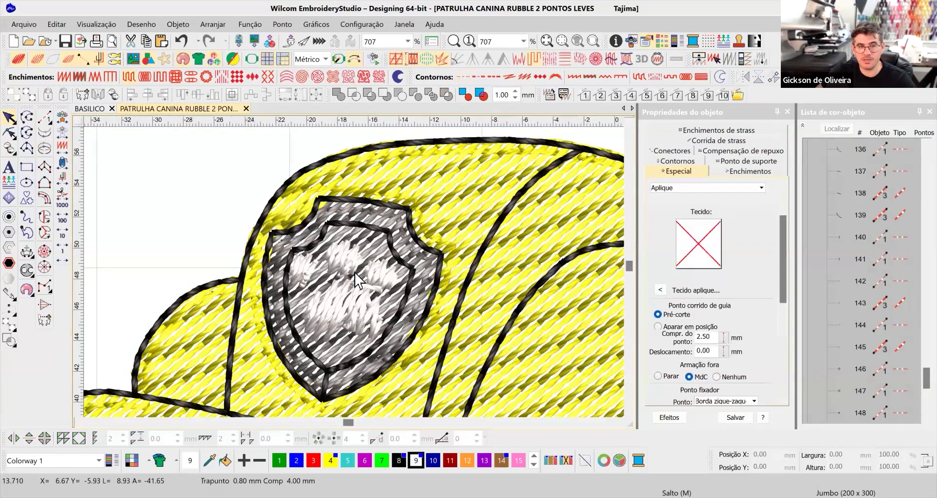
Step: Delete the narrow grey satin strip along the chest badge's outer edge
scroll(354, 272, down, 2)
scroll(354, 272, down, 4)
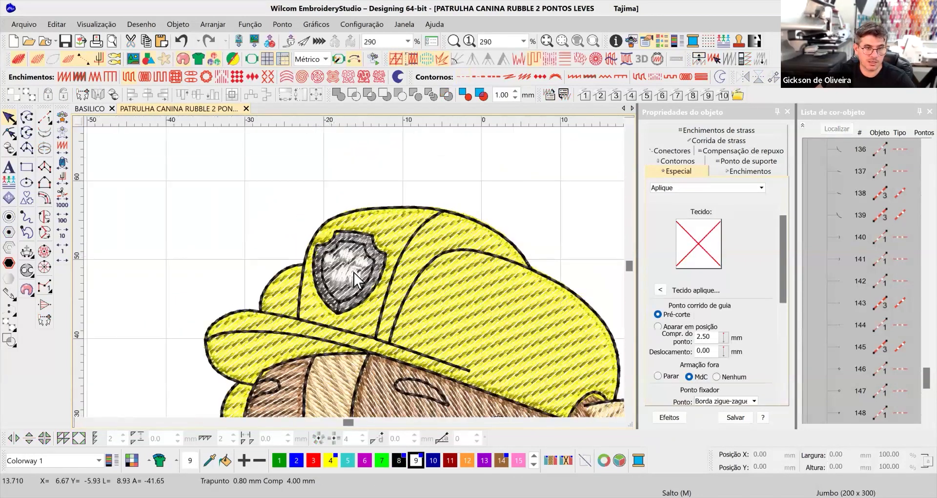
scroll(356, 278, down, 4)
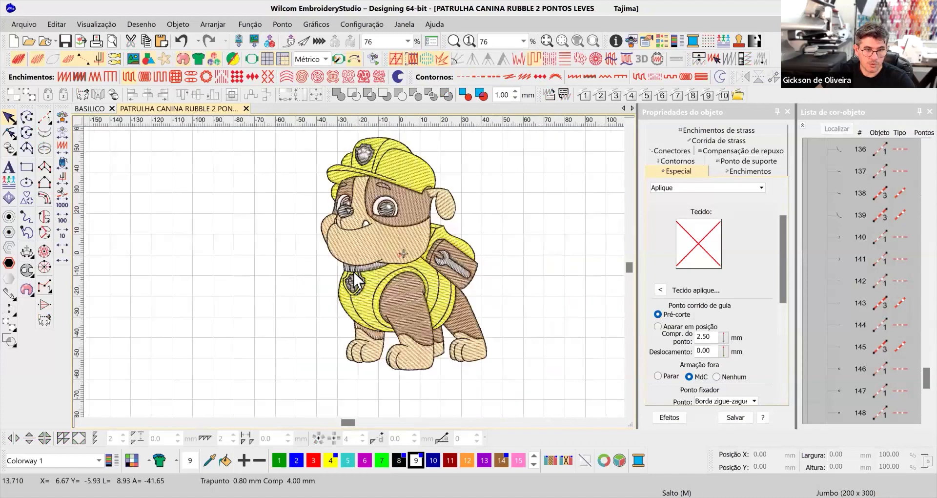
scroll(356, 279, up, 3)
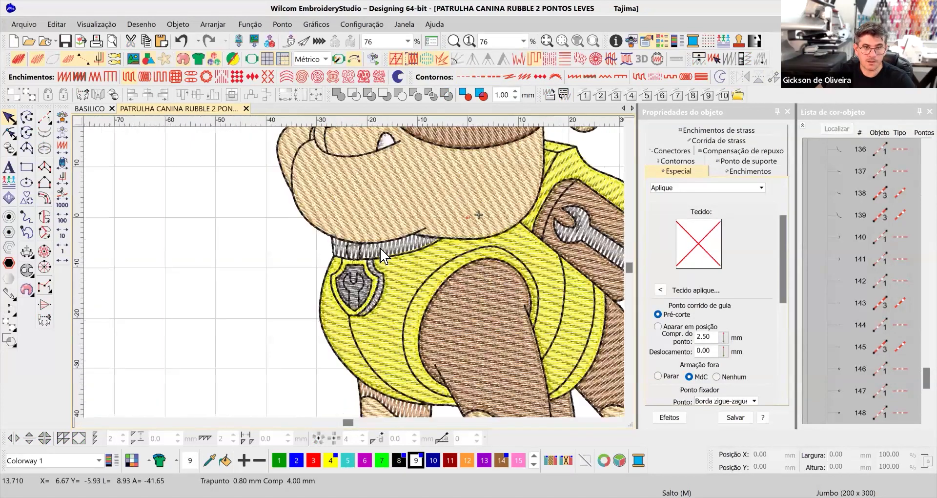
scroll(448, 292, up, 4)
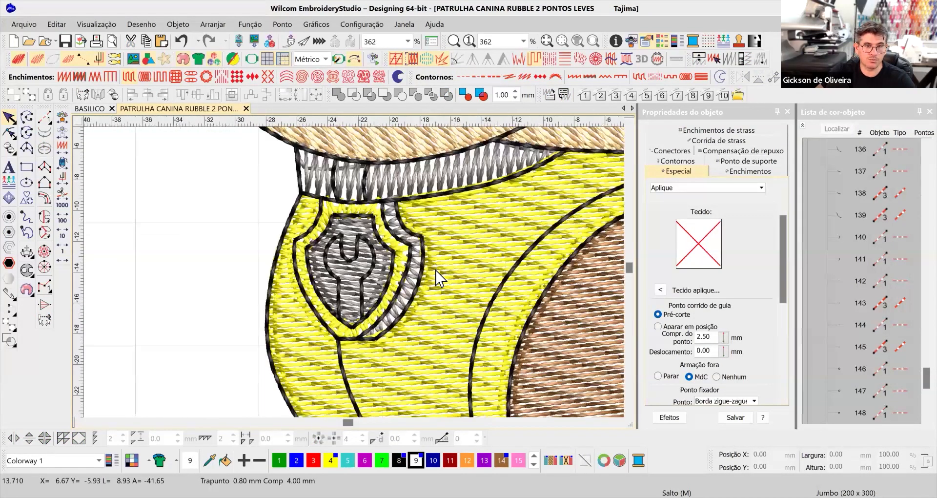
scroll(439, 278, up, 2)
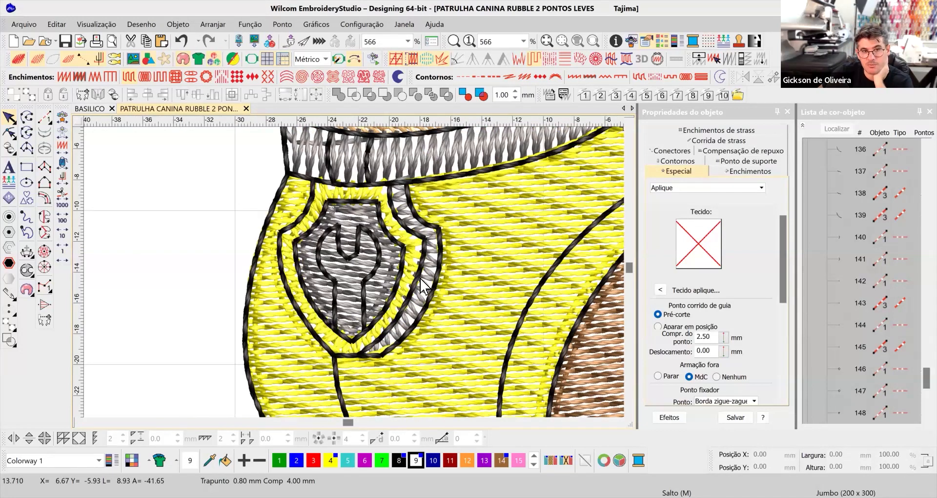
click(426, 282)
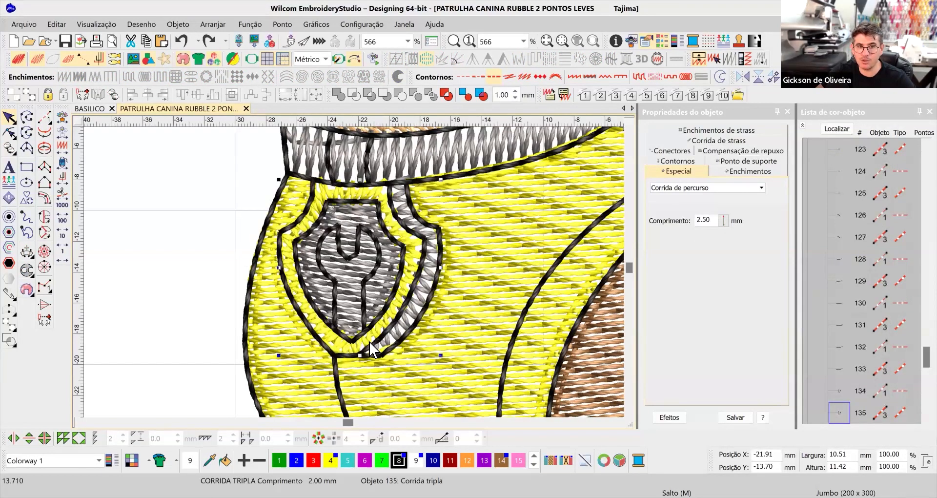
click(420, 308)
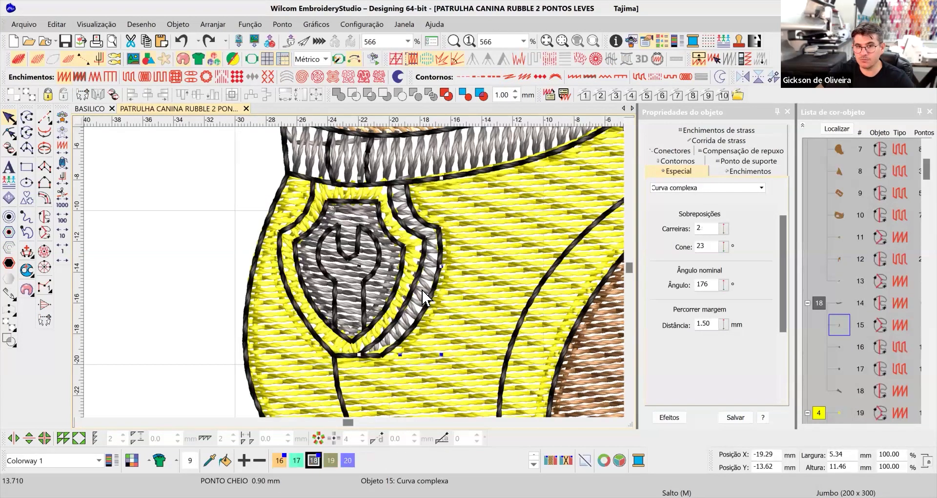
drag(423, 296, 487, 287)
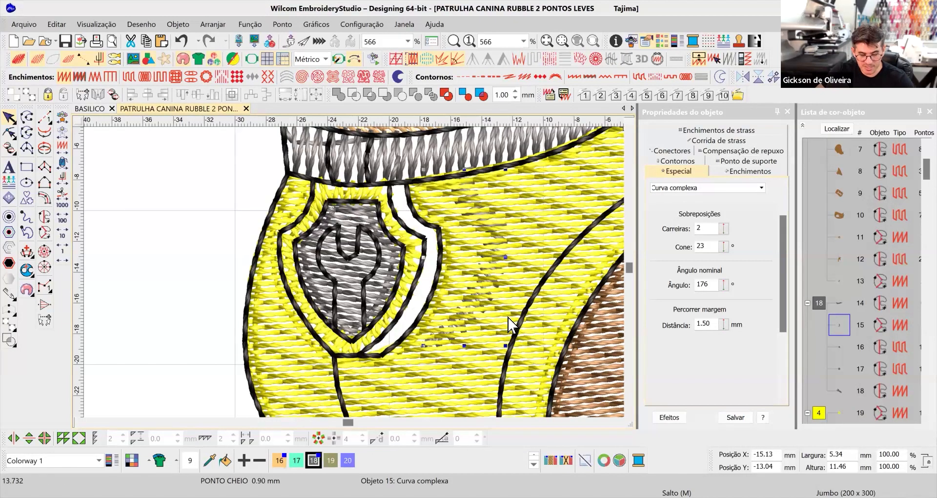
key(ctrl+z)
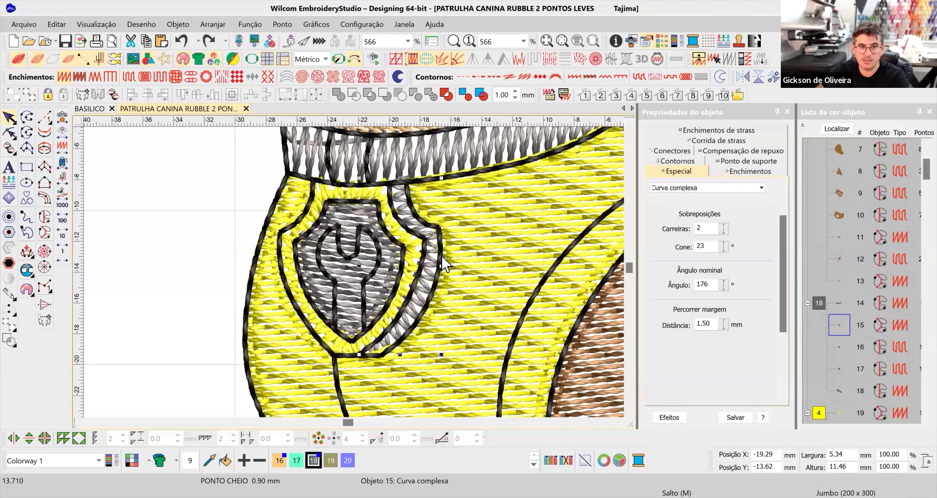
key(Delete)
Step: Reshape the chest badge's triple-run outline to follow the yellow border's edge instead of the removed strip
click(12, 136)
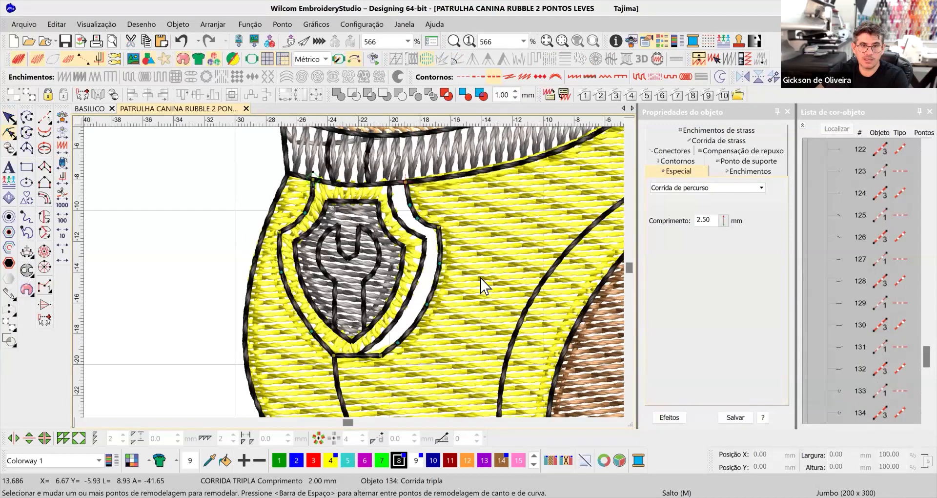
drag(439, 228, 424, 235)
drag(475, 257, 413, 294)
key(Delete)
right_click(426, 298)
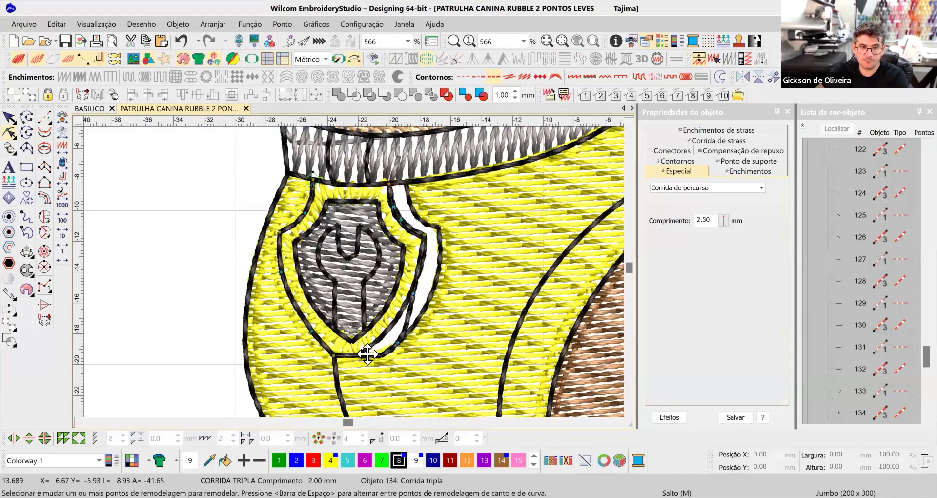
drag(359, 353, 384, 336)
Step: Delete the leftover black running-stitch outline beside the chest badge, where the grey strip was
click(441, 244)
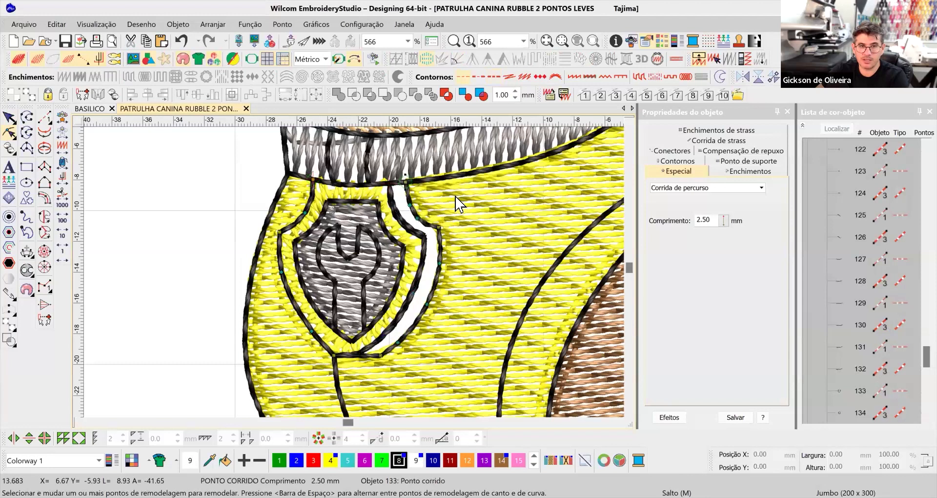
click(9, 118)
key(Delete)
Step: Reshape the vest's large yellow fill to close the white gap beside the chest badge's border
click(439, 238)
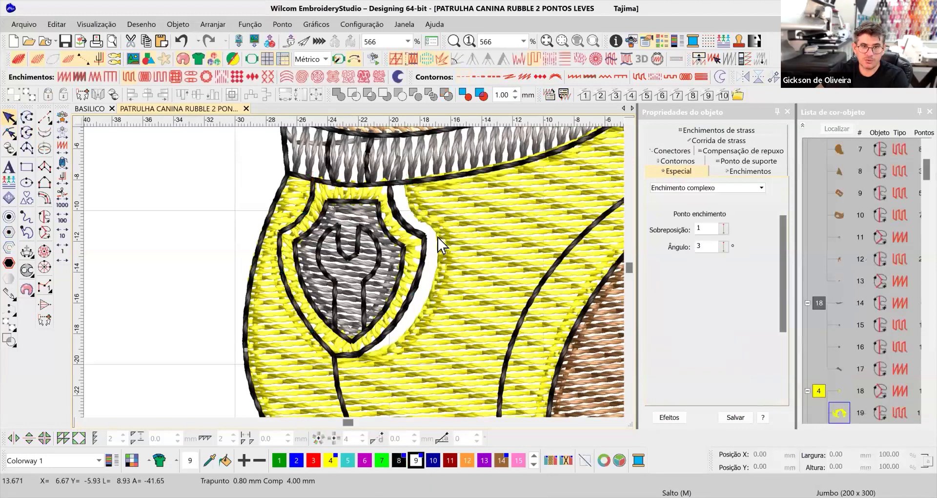
click(11, 133)
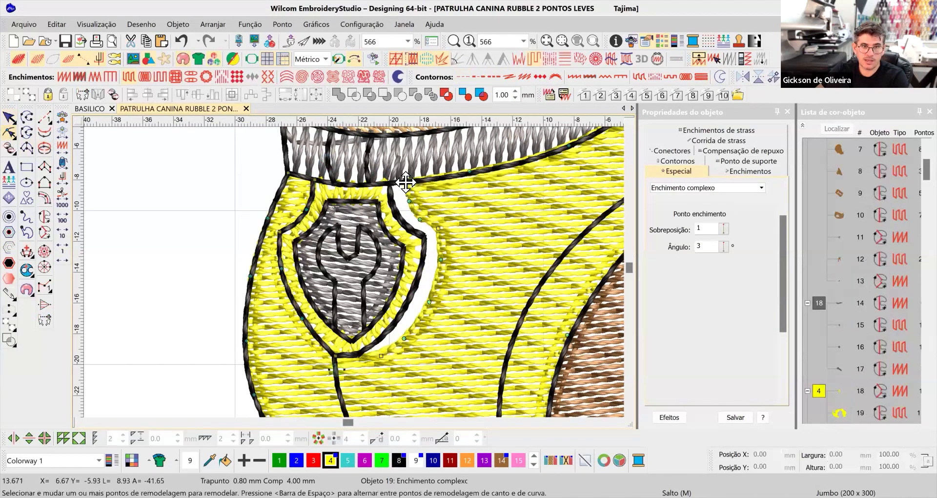
drag(408, 200, 423, 260)
drag(429, 302, 412, 298)
drag(405, 338, 360, 353)
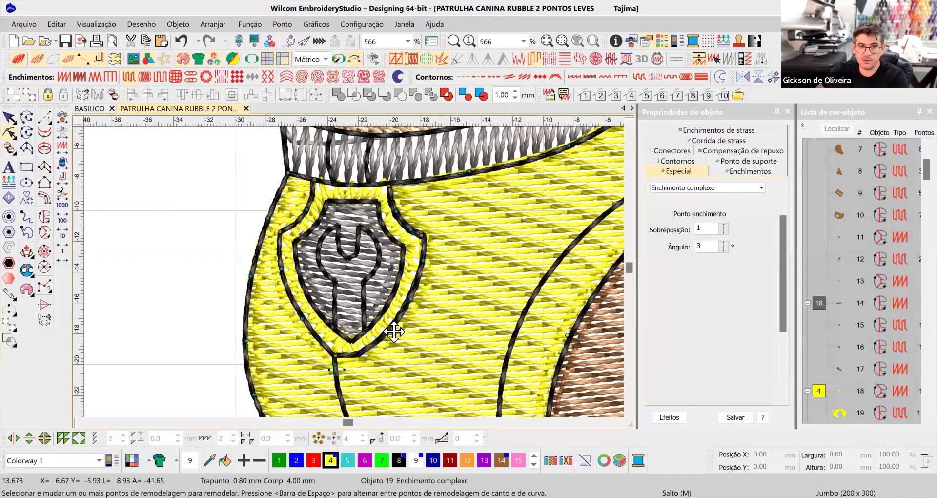
click(10, 123)
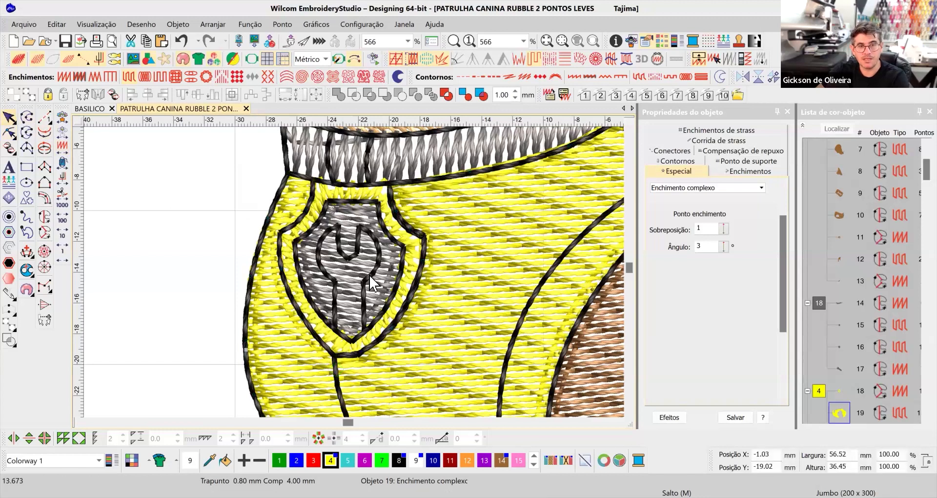
Step: Measure the width of the chest badge's yellow border between its two black outlines at two places
scroll(347, 280, down, 2)
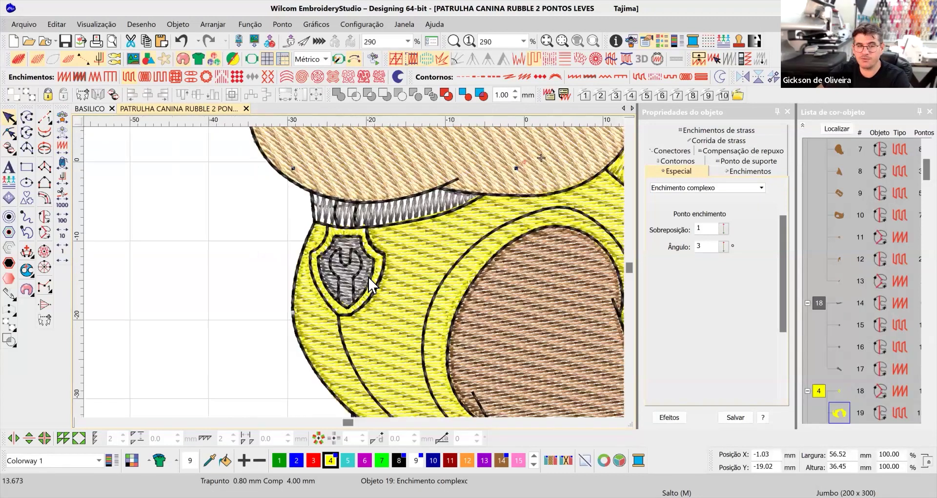
scroll(325, 271, up, 2)
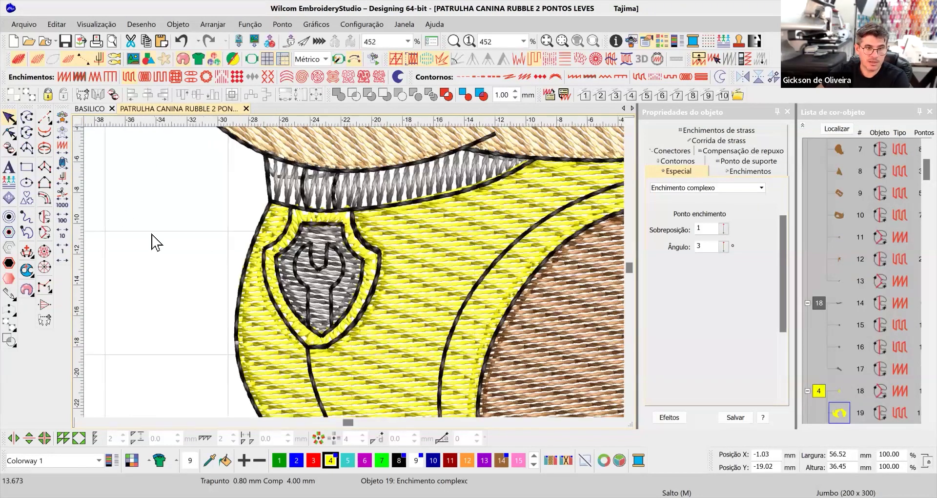
scroll(153, 241, up, 1)
click(9, 131)
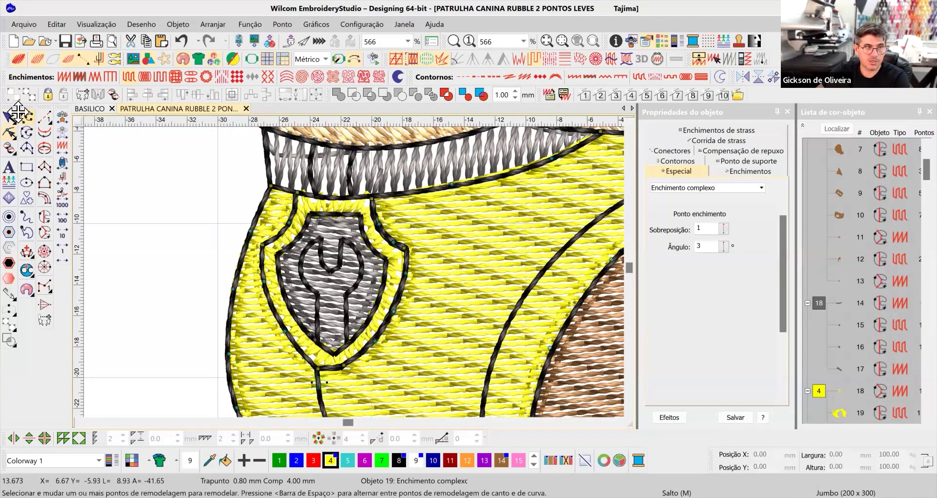
key(Escape)
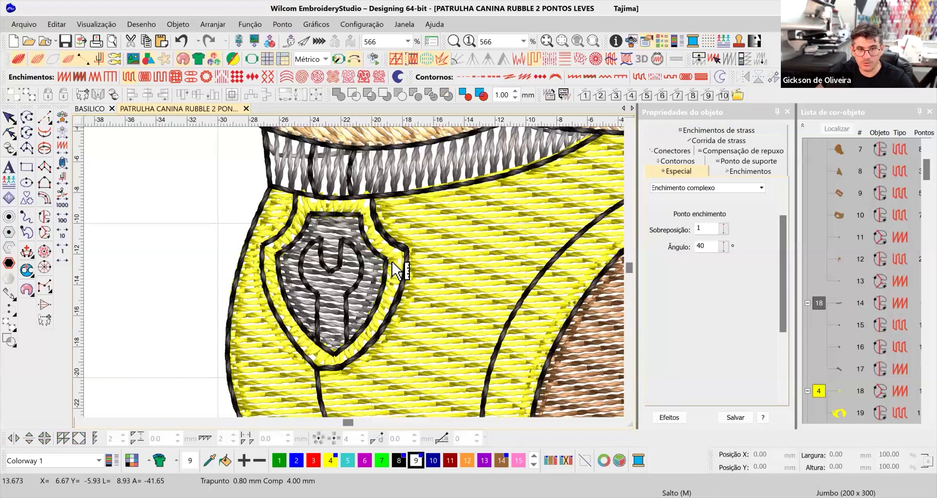
click(408, 264)
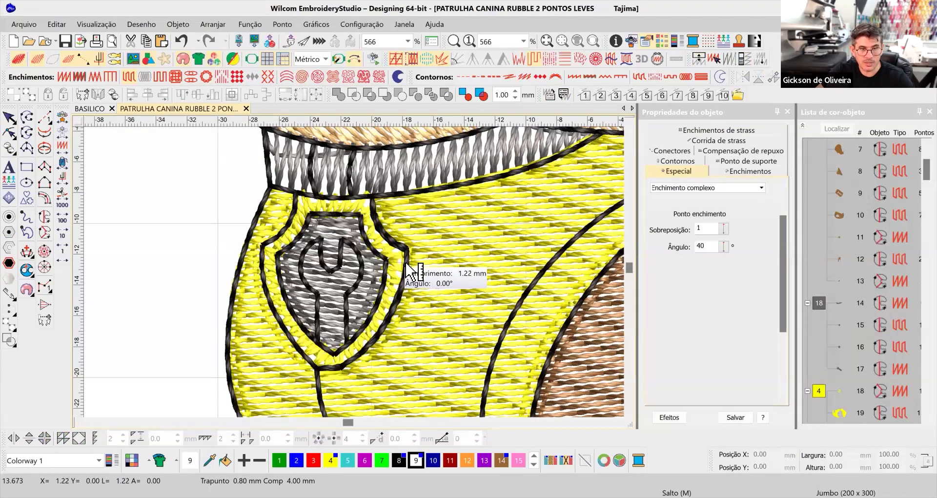
click(376, 309)
click(388, 316)
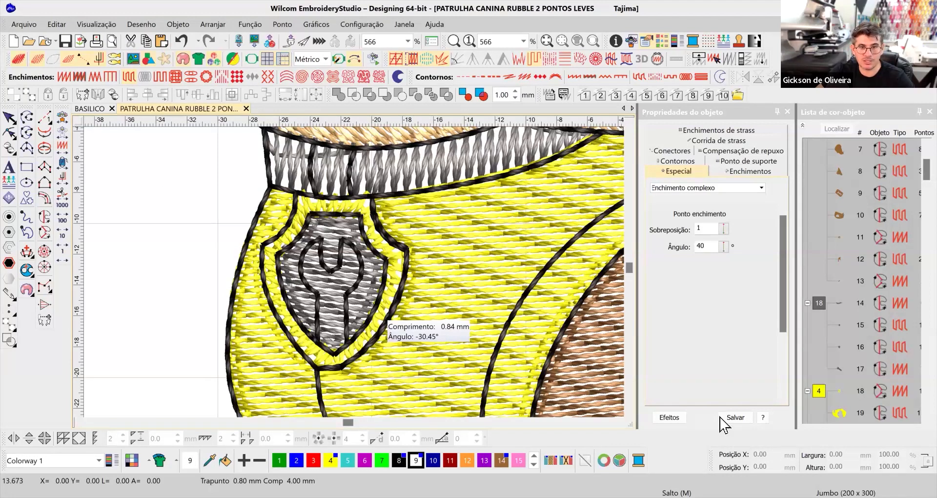
Step: Reshape the running-stitch travel line along the chest badge's right edge outward, from the collar to the badge's lower tip
click(15, 115)
scroll(424, 330, down, 1)
key(b)
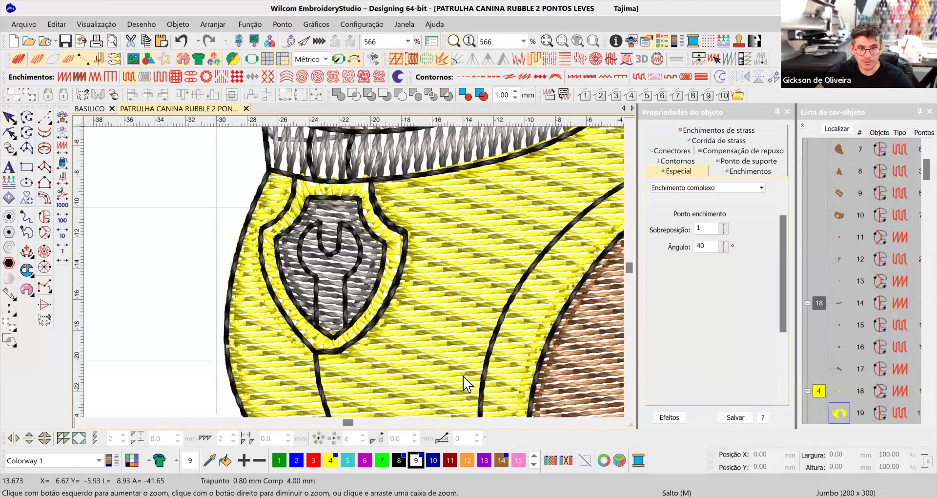
click(423, 275)
click(11, 132)
drag(390, 166, 399, 166)
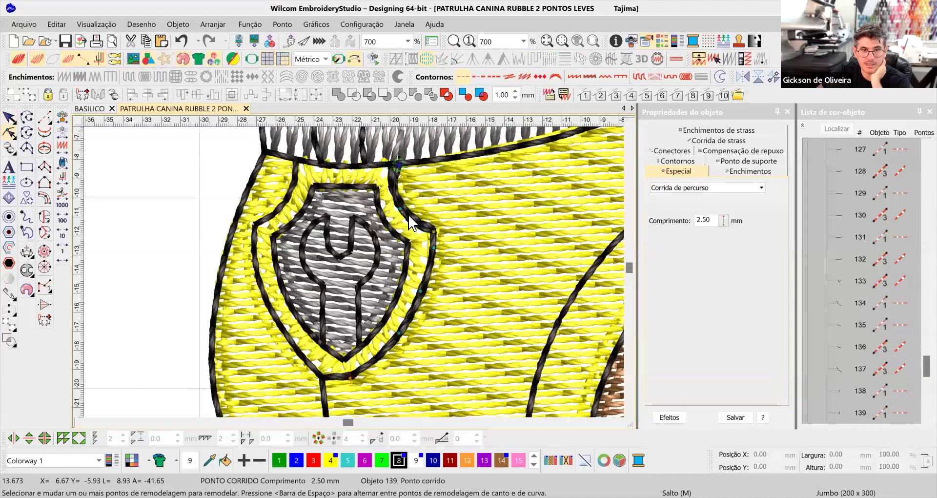
drag(400, 209, 410, 203)
drag(434, 230, 442, 251)
drag(420, 291, 431, 299)
drag(399, 333, 406, 350)
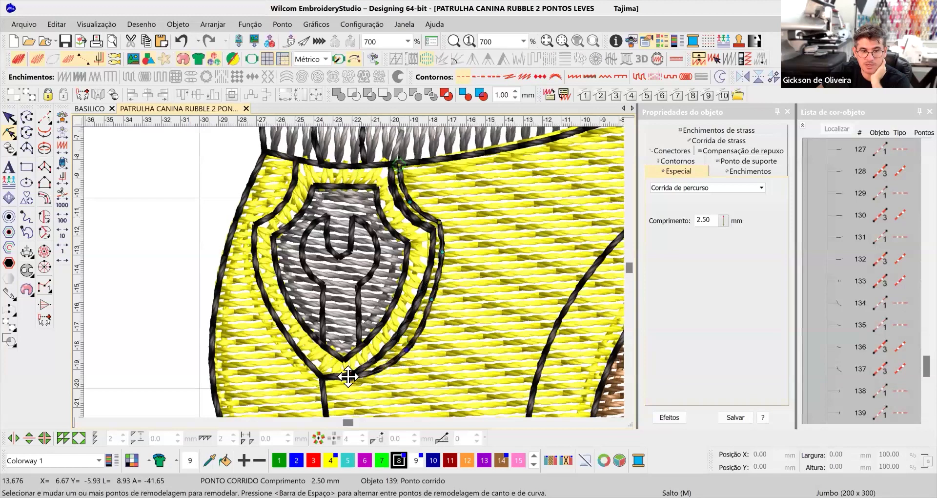
click(348, 384)
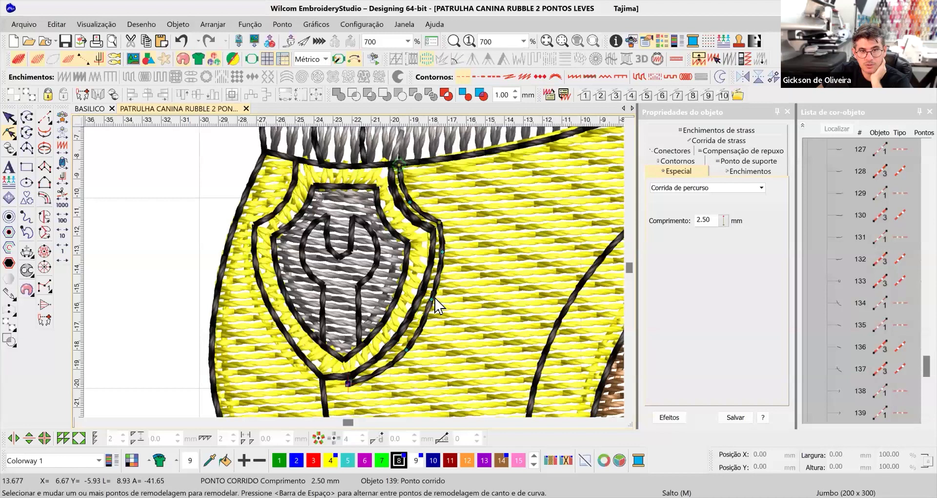
drag(441, 223, 443, 221)
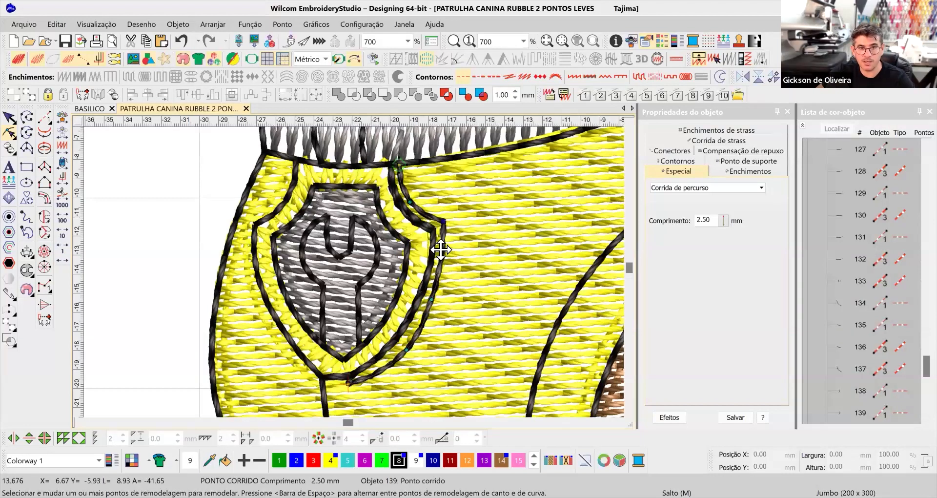
click(443, 250)
Step: Reshape the second running-stitch line on the badge's right edge outward to match the first one
click(429, 284)
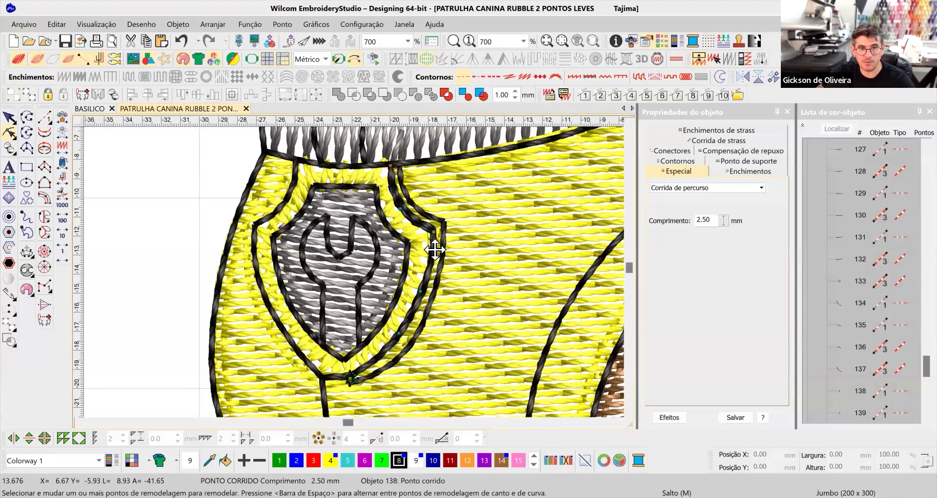
drag(434, 228, 444, 223)
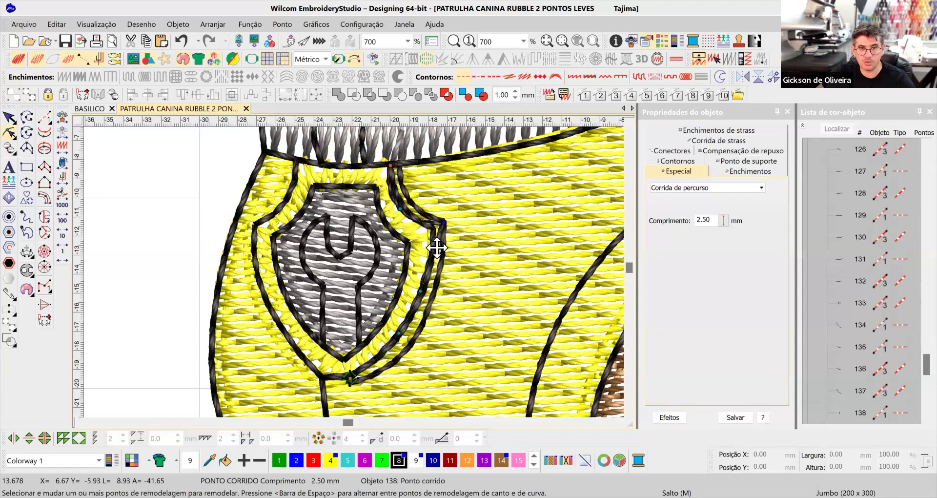
click(427, 305)
click(406, 353)
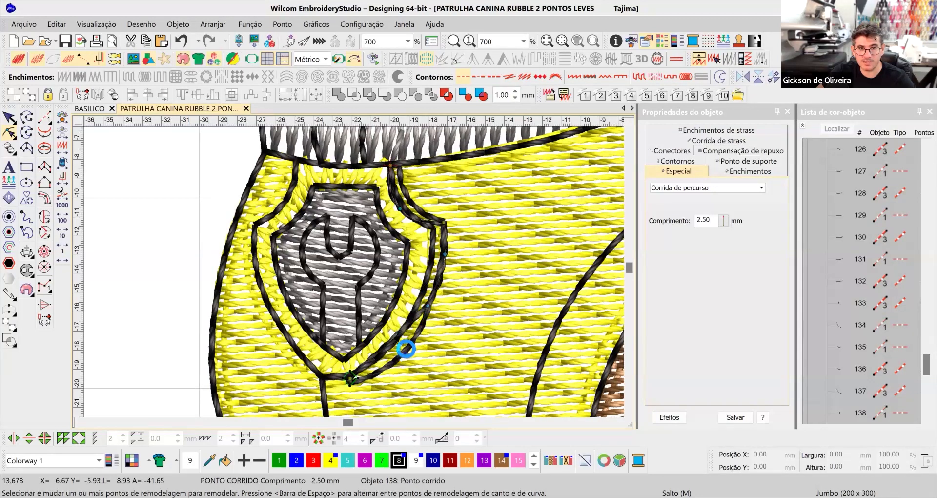
click(415, 203)
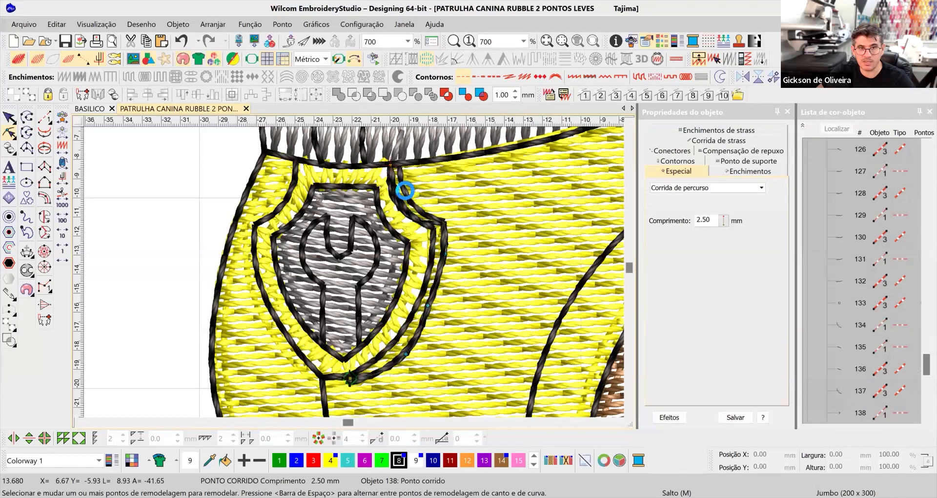
Step: Reshape the right side of the badge's triple-run outline outward onto the moved running stitches, including its lower tip
click(397, 191)
drag(391, 164, 400, 161)
drag(396, 193, 443, 223)
drag(420, 299, 429, 309)
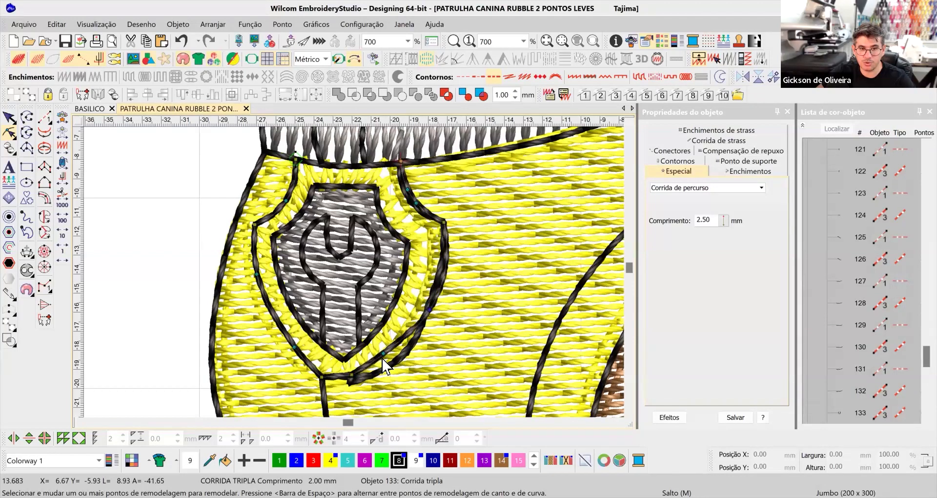
click(387, 369)
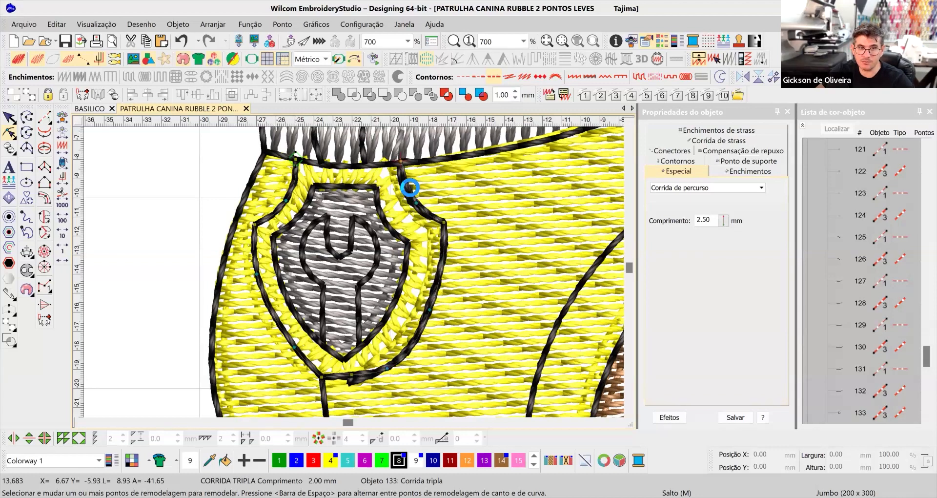
click(418, 206)
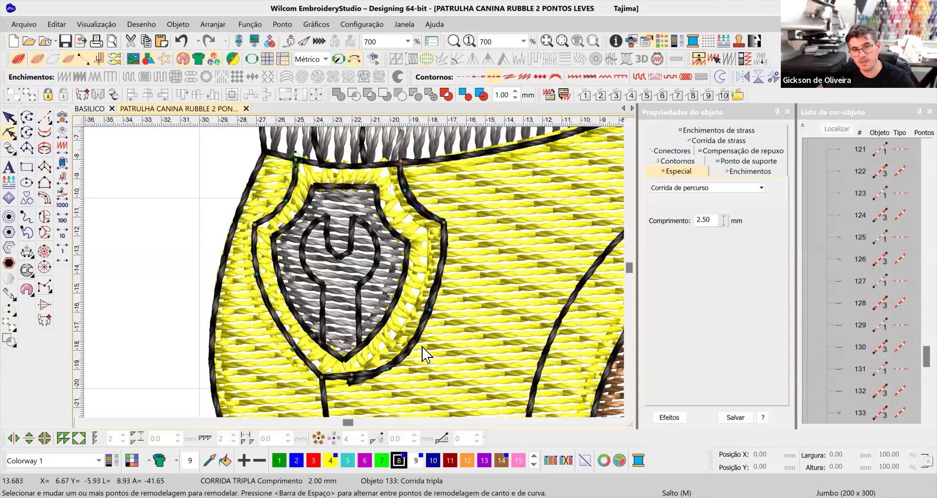
click(350, 381)
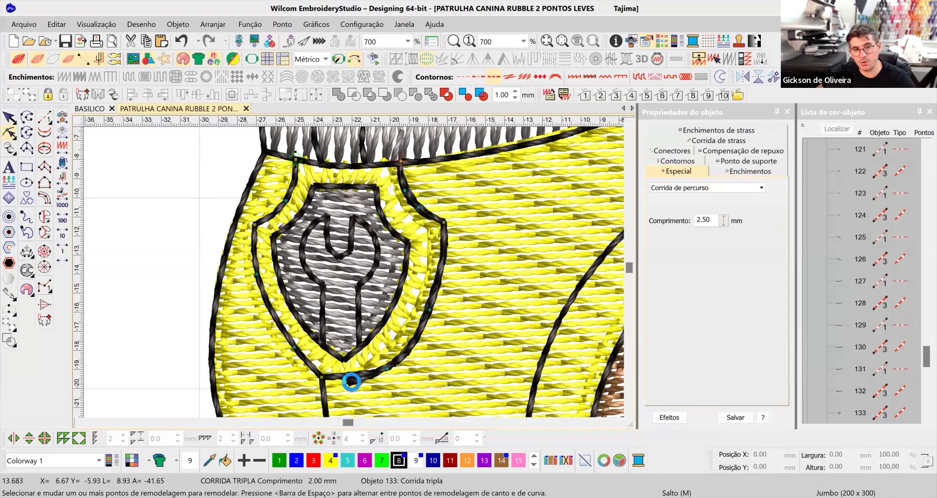
click(9, 119)
Step: Reshape the vest's large yellow fill so its edge follows the badge's widened right outline
click(424, 256)
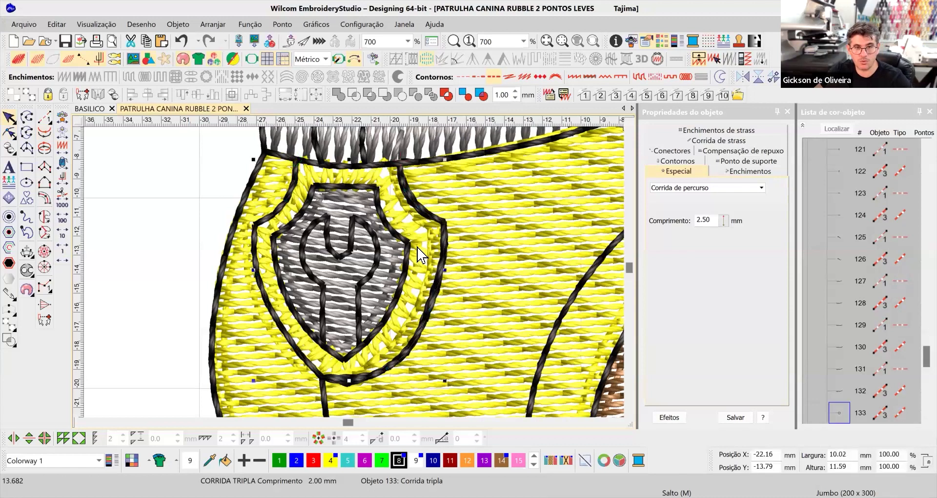
click(429, 226)
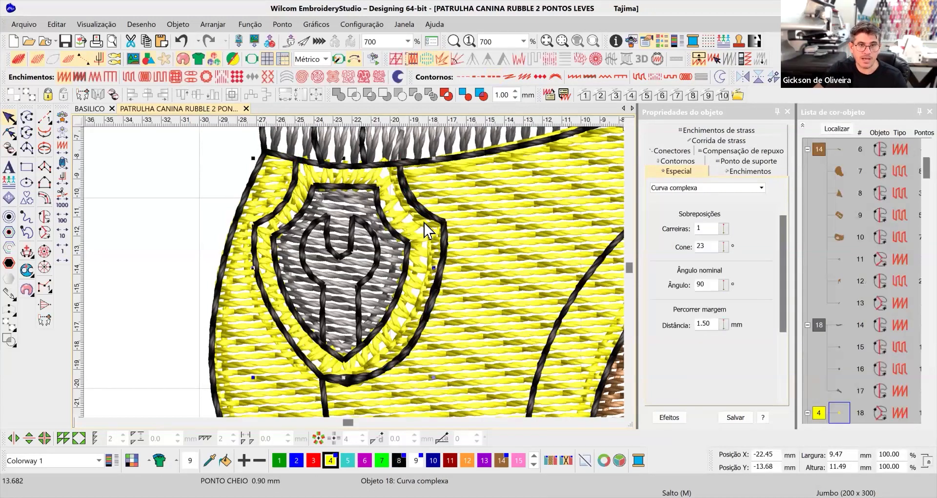
click(9, 133)
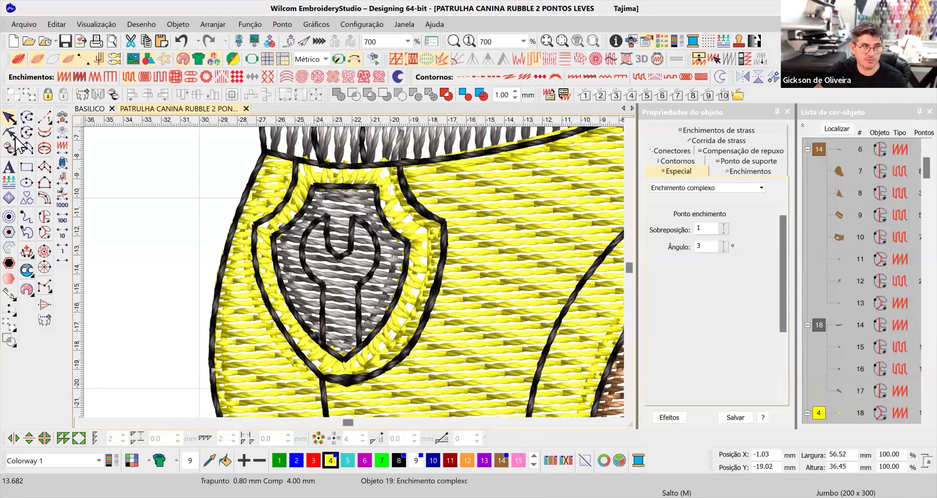
click(398, 195)
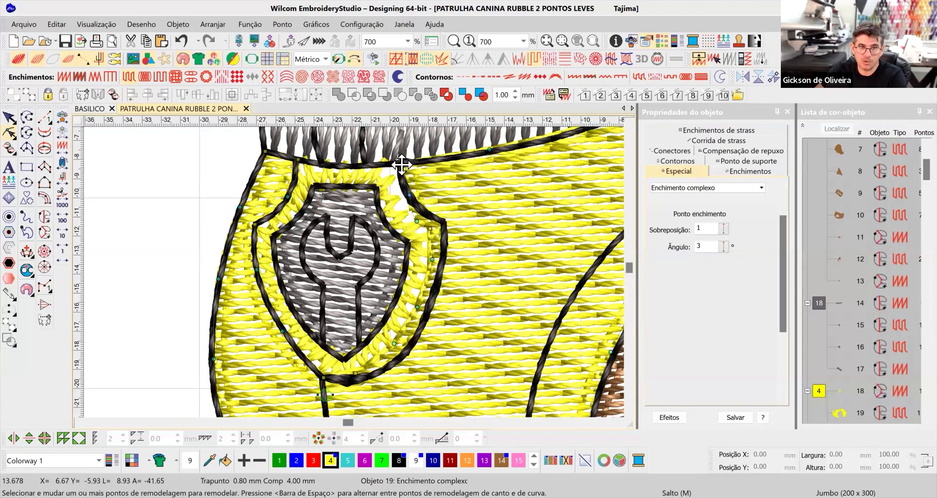
drag(417, 221, 443, 224)
drag(432, 259, 443, 262)
drag(417, 307, 428, 316)
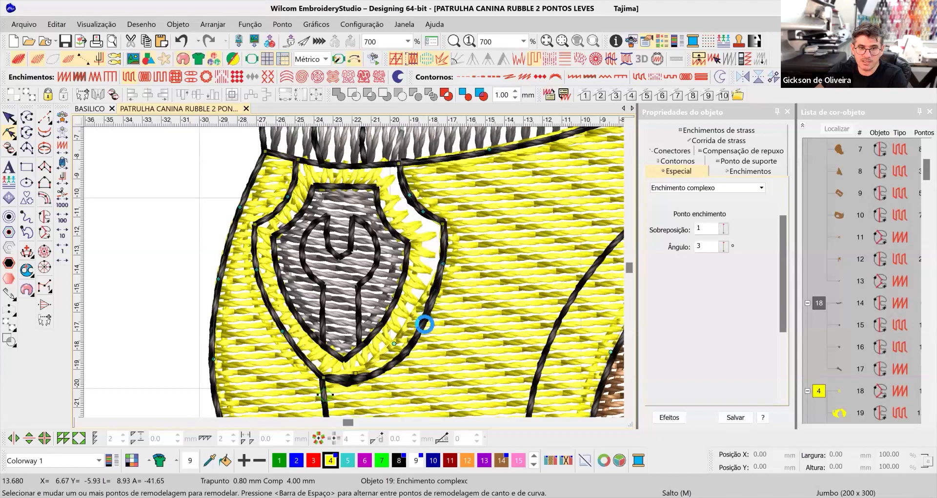
drag(394, 344, 399, 360)
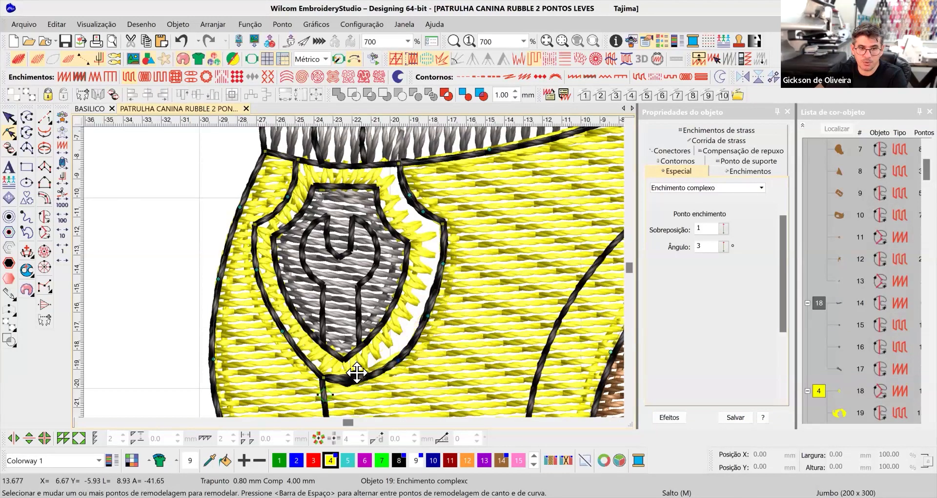
drag(349, 380, 348, 381)
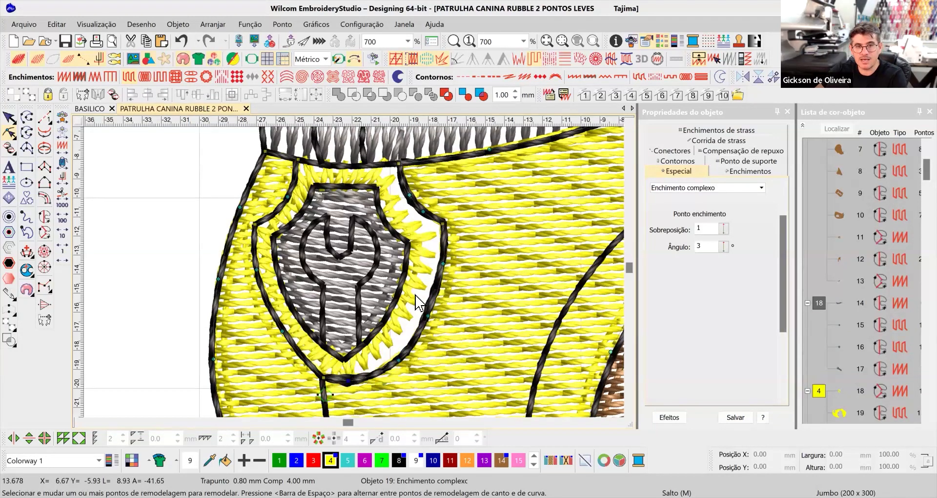
Step: Widen the right side of the badge's yellow satin border to fill the gap up to the moved outline
click(424, 307)
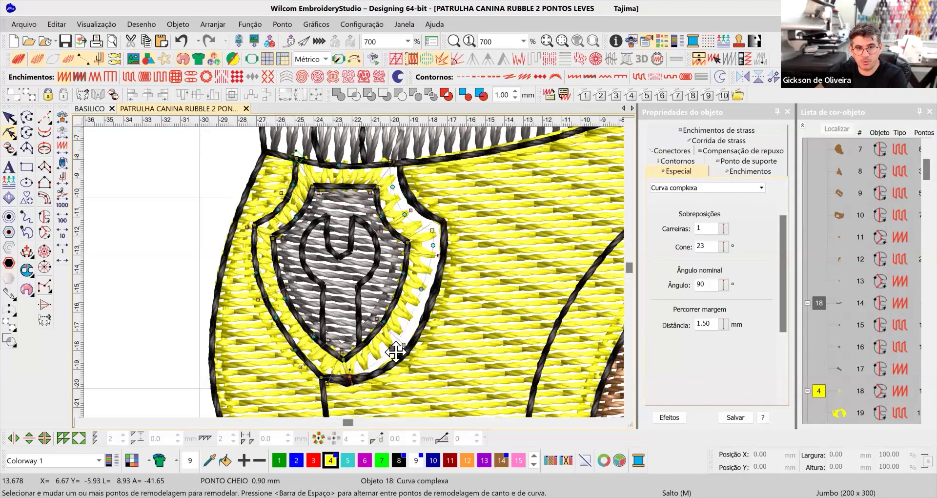
drag(404, 337, 408, 190)
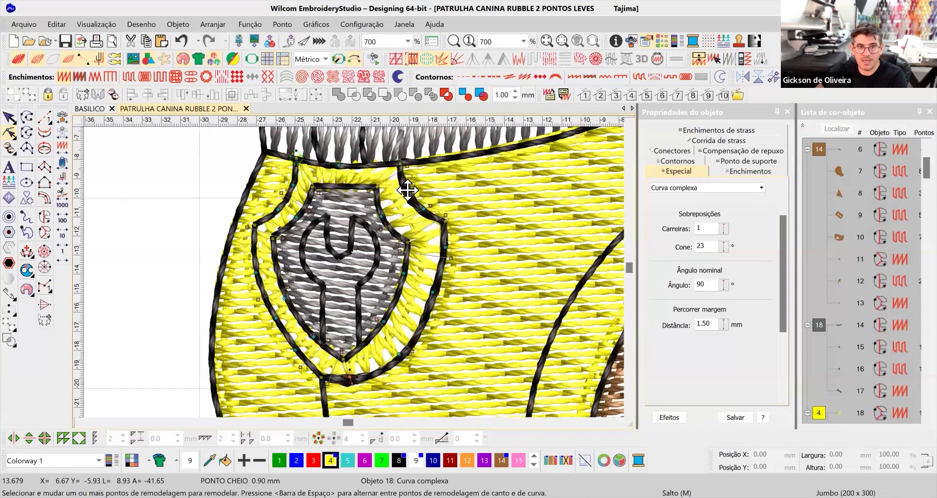
click(423, 210)
key(Delete)
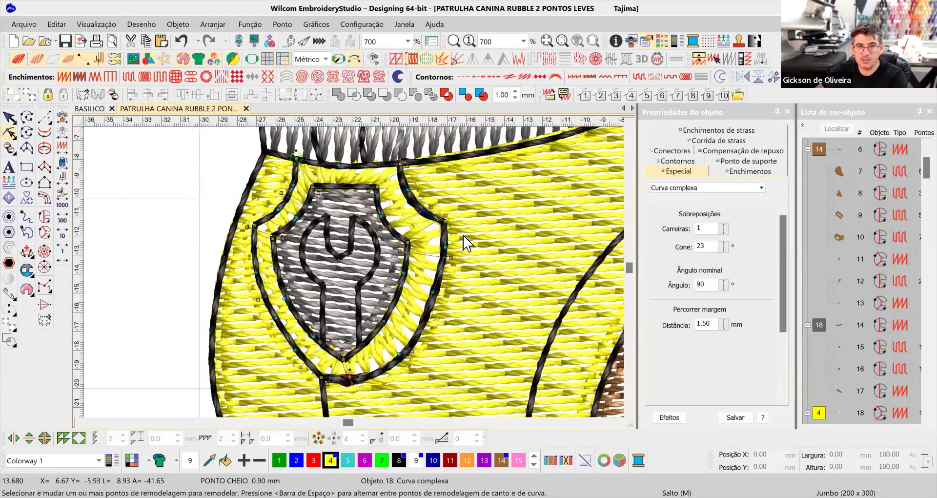
drag(406, 240, 407, 242)
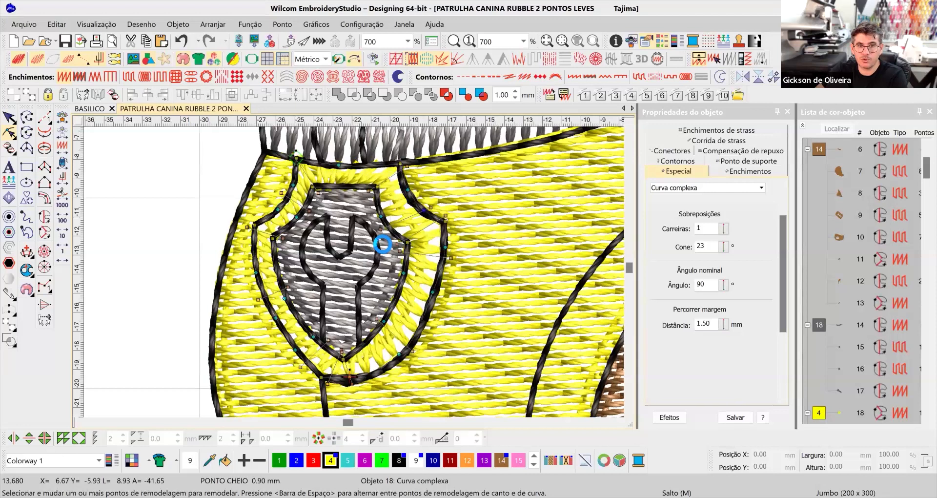
click(8, 119)
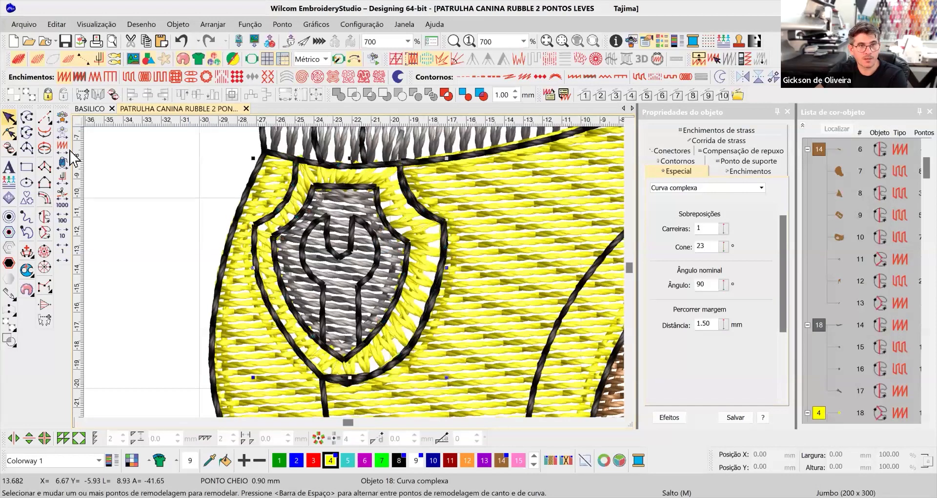
key(Escape)
Step: Examine the widened chest badge border up close and within the whole dog design, down to the paws
scroll(462, 270, down, 2)
scroll(359, 281, down, 2)
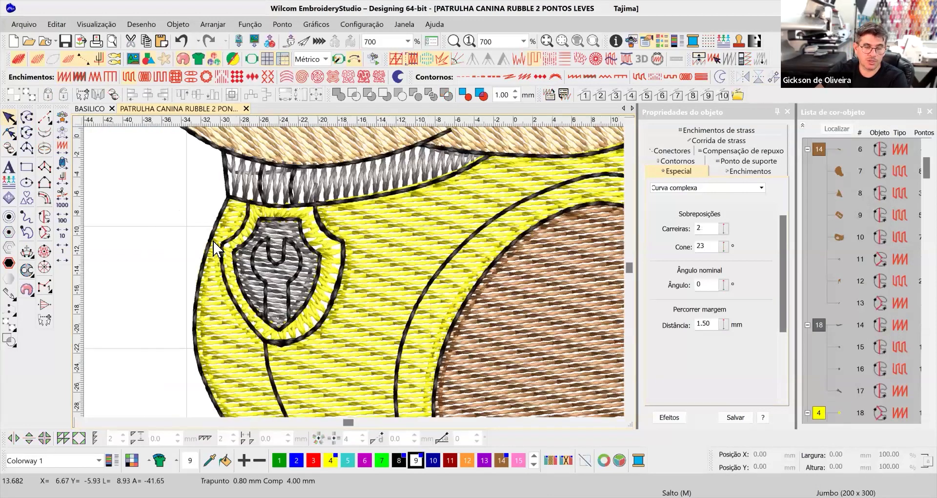
scroll(356, 279, up, 2)
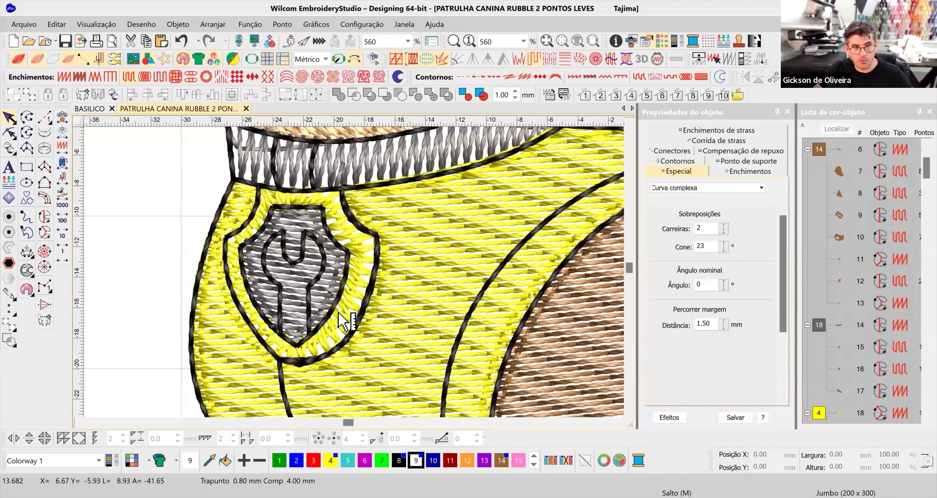
mouse_move(355, 327)
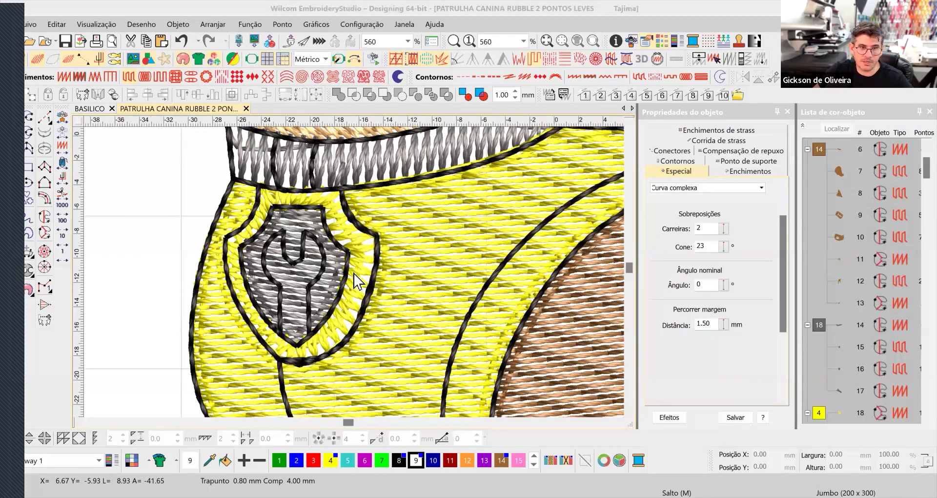
scroll(355, 271, down, 2)
scroll(373, 287, down, 2)
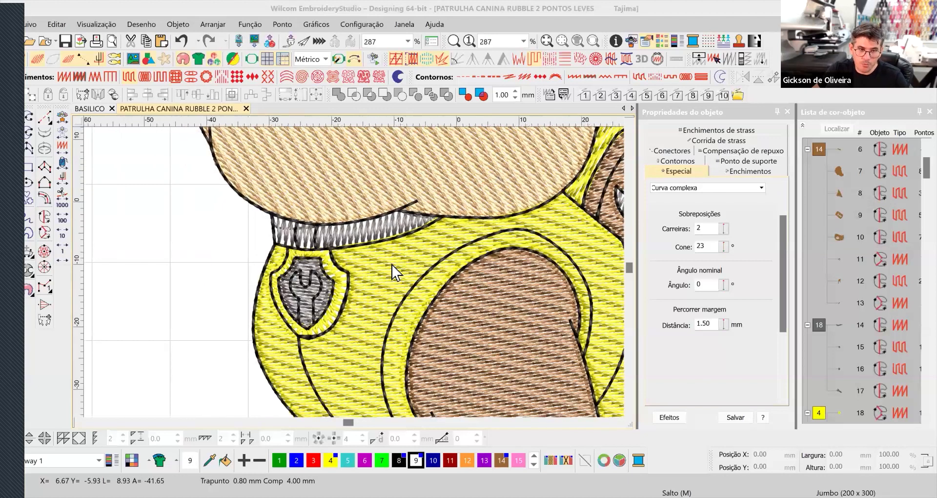
scroll(411, 259, down, 1)
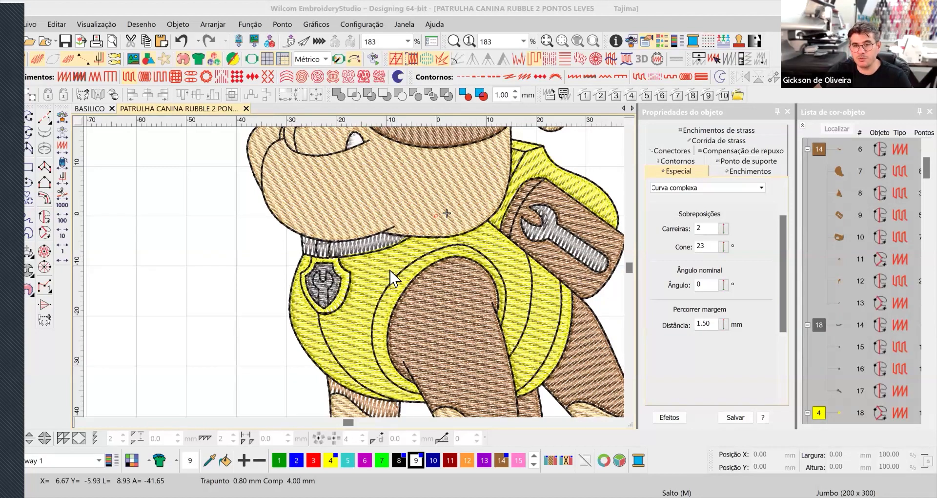
scroll(371, 254, down, 2)
scroll(368, 246, up, 2)
scroll(369, 247, up, 2)
scroll(410, 185, up, 2)
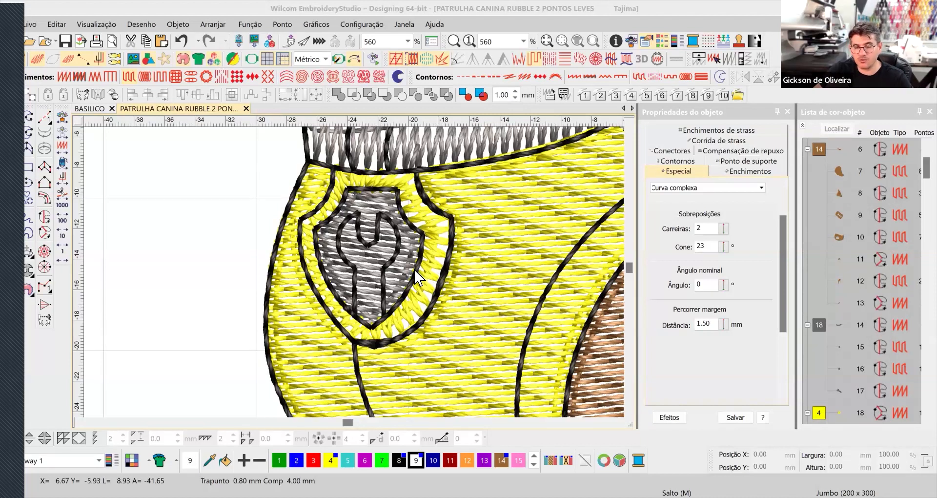
scroll(432, 277, down, 3)
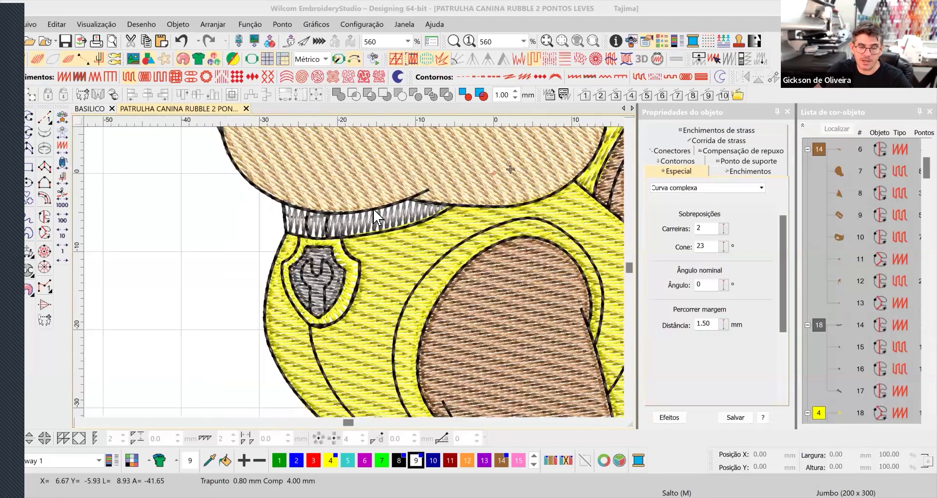
scroll(364, 218, down, 2)
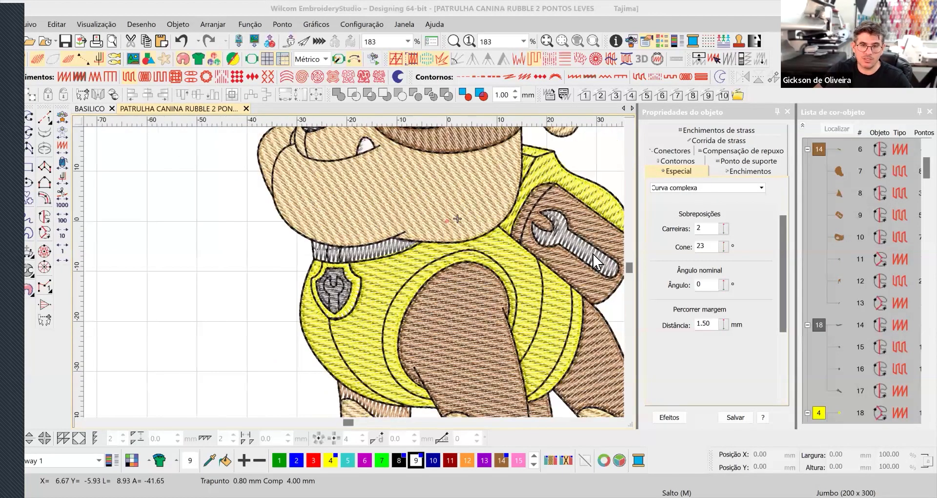
scroll(345, 271, down, 2)
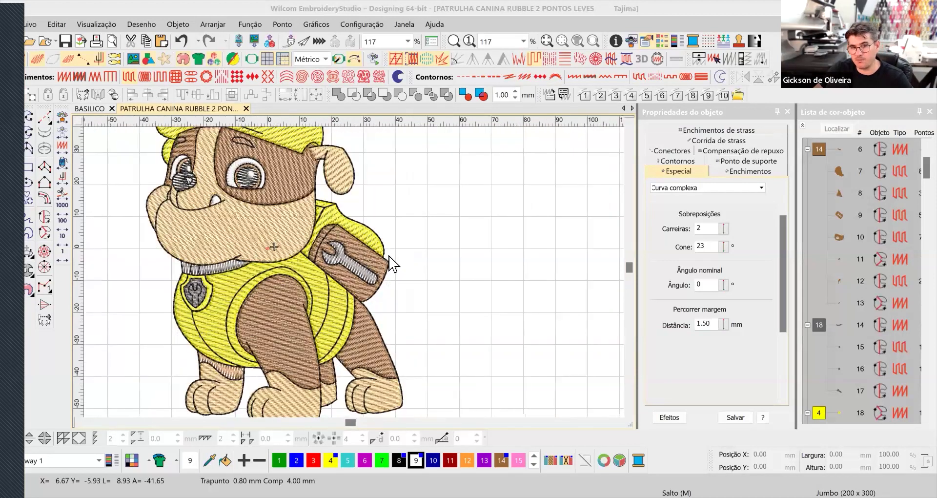
scroll(282, 368, down, 2)
scroll(349, 281, up, 3)
scroll(331, 288, up, 2)
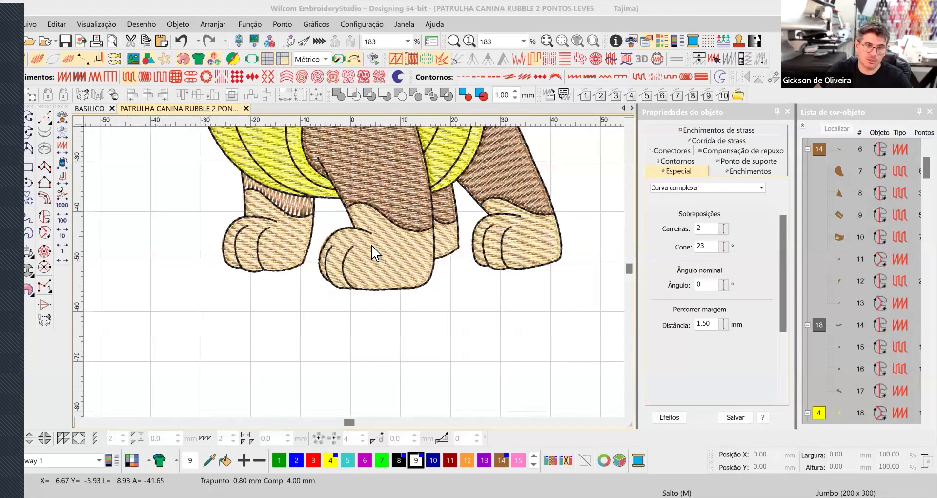
Step: Delete the black running-stitch outlines around the white highlight on the dog's nose
scroll(302, 232, down, 3)
scroll(363, 247, up, 3)
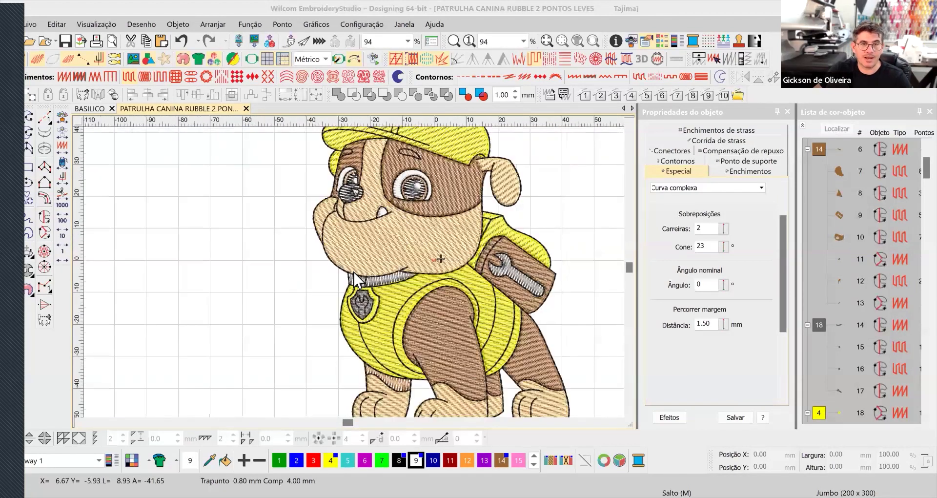
scroll(367, 249, up, 1)
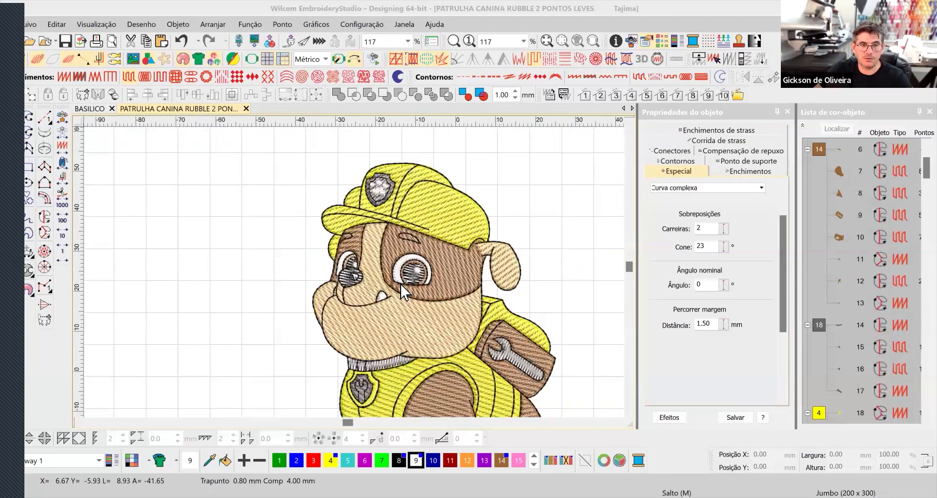
scroll(404, 280, up, 1)
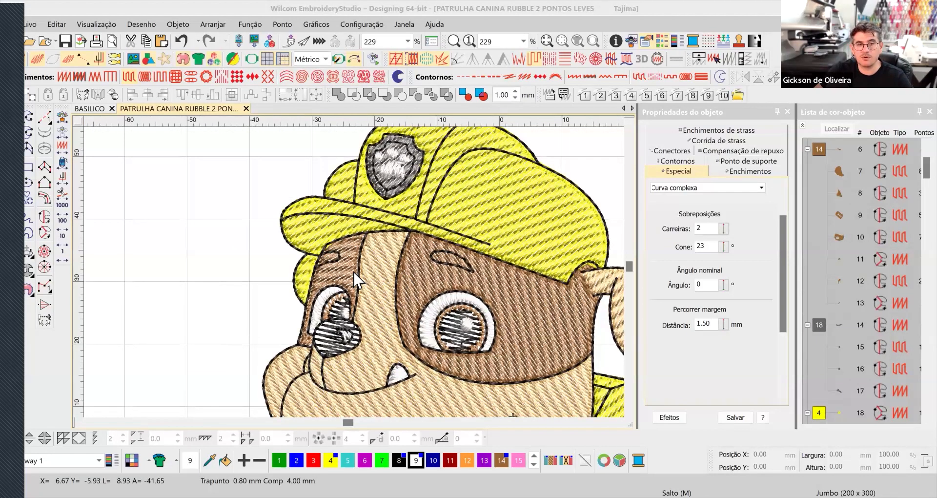
scroll(358, 282, up, 2)
scroll(361, 264, up, 3)
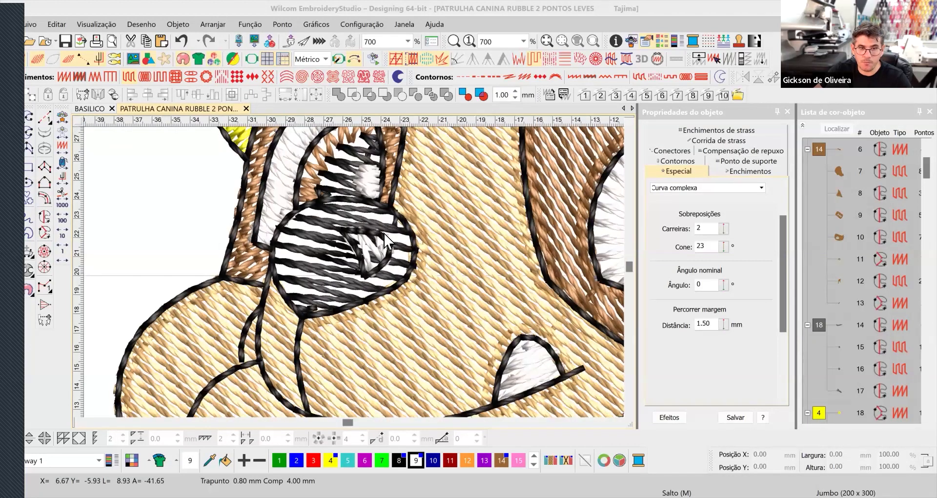
click(367, 258)
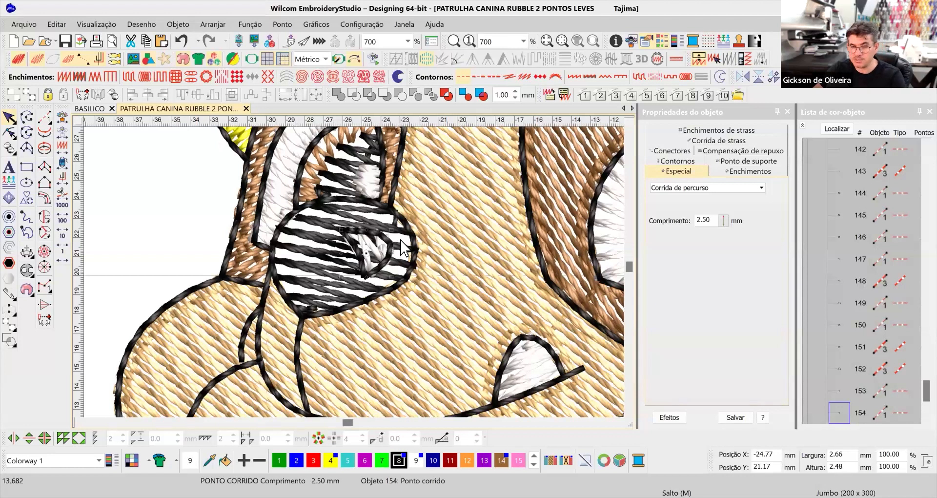
key(Delete)
click(390, 238)
key(Delete)
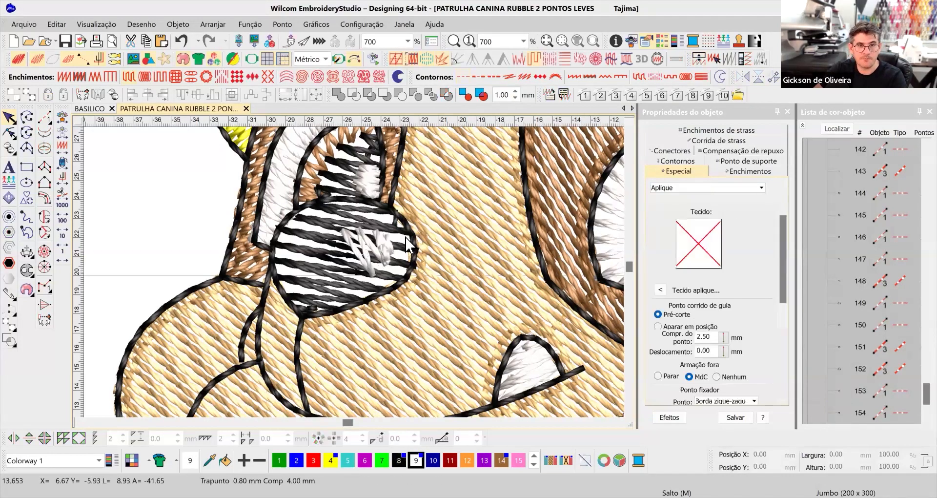
Step: Inspect the stitch settings of the white highlight fills on the larger eye's pupil and on the nose
scroll(391, 280, down, 2)
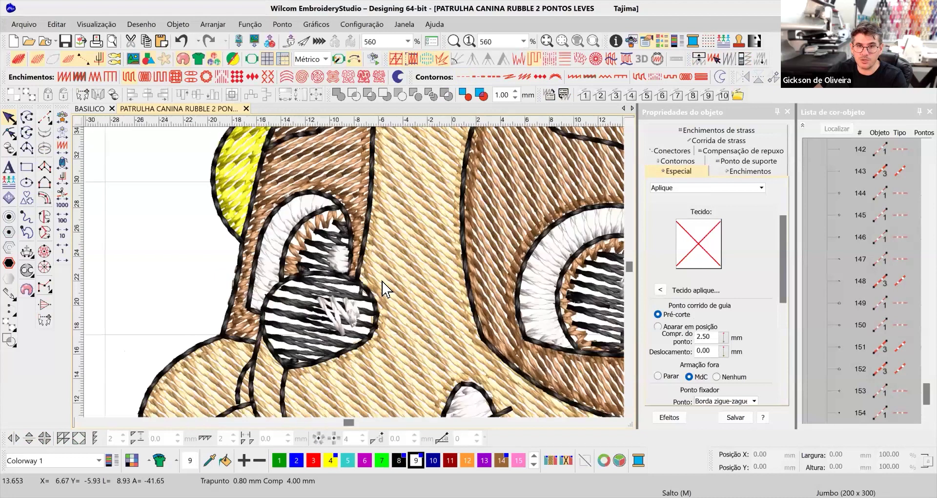
scroll(344, 257, up, 1)
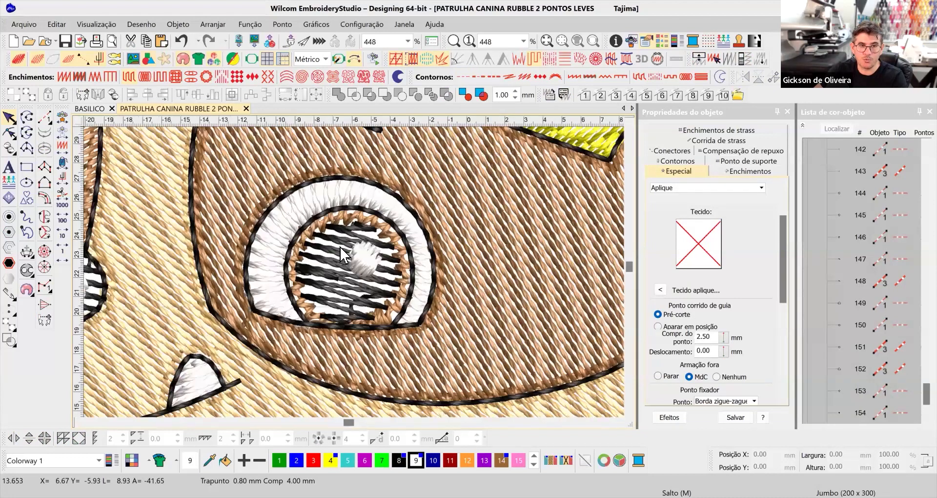
scroll(344, 256, up, 1)
scroll(295, 236, up, 1)
click(361, 268)
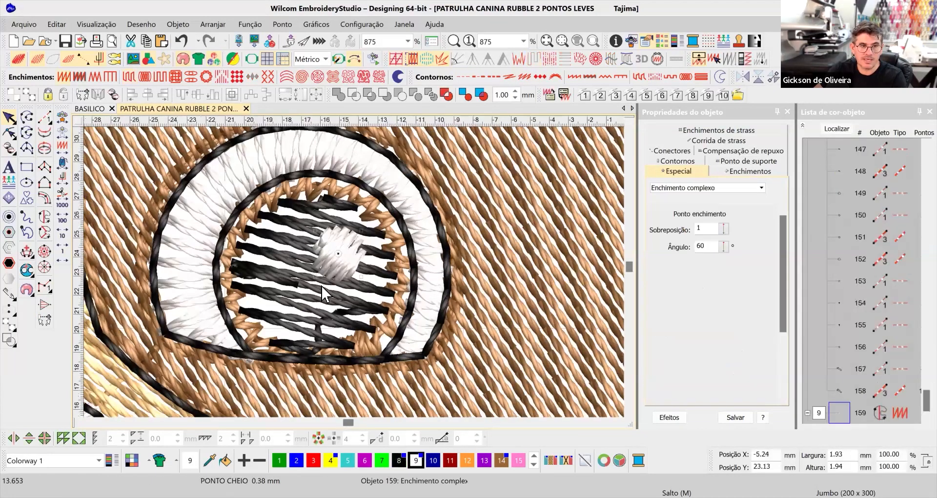
scroll(203, 278, down, 1)
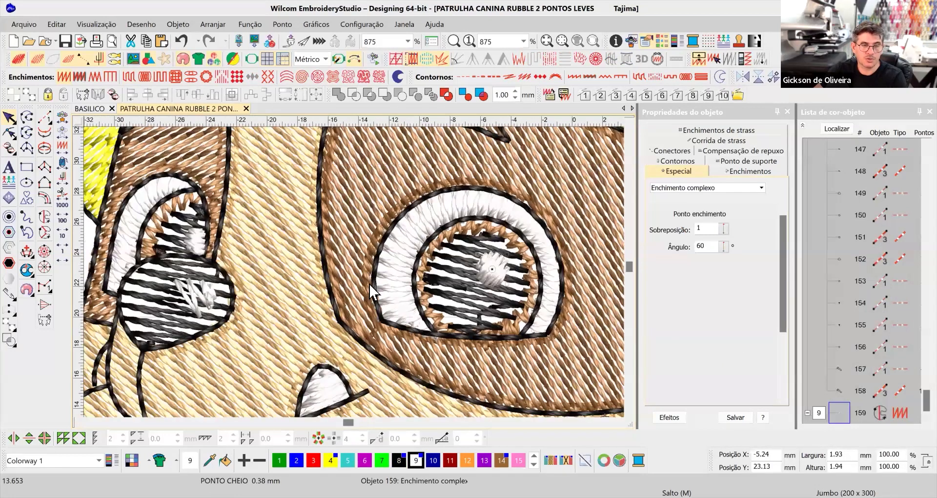
scroll(203, 293, up, 3)
click(364, 280)
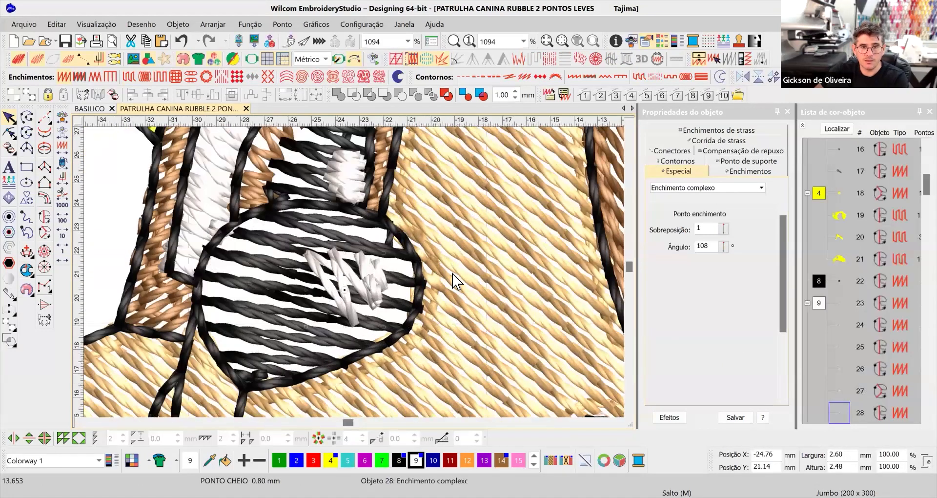
Step: Review the whole dog design with nothing selected and collapse the color-object list into its thread color groups
scroll(361, 274, down, 1)
scroll(364, 273, down, 6)
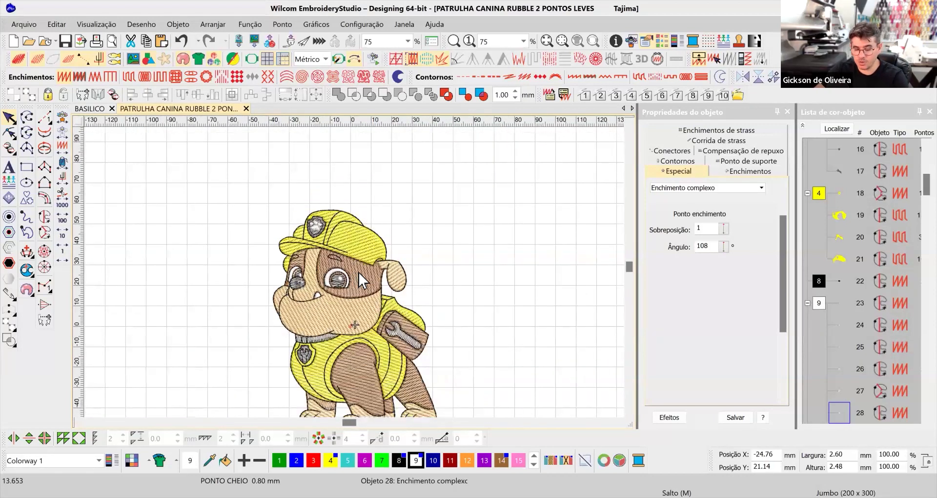
scroll(361, 278, up, 1)
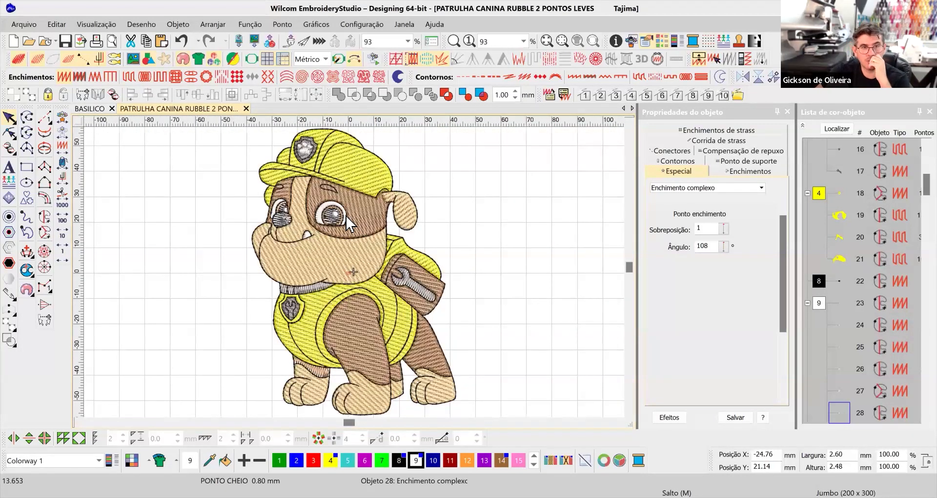
click(494, 200)
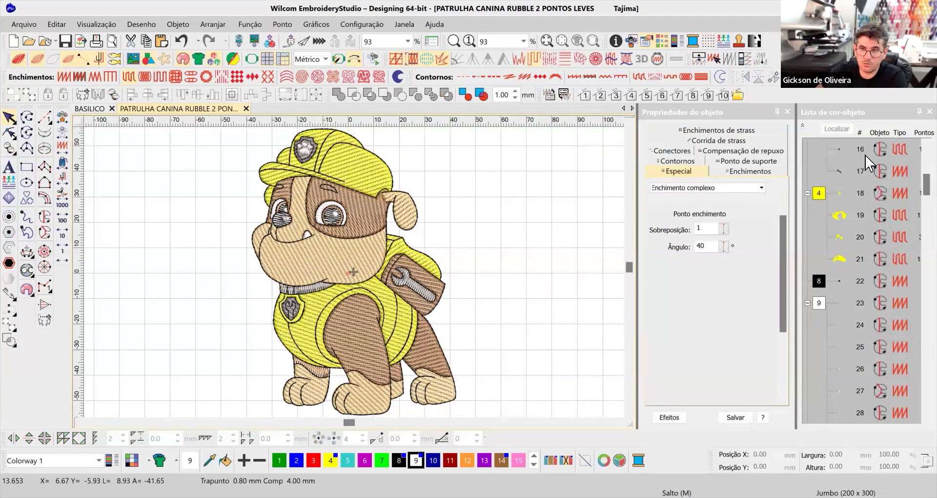
click(803, 125)
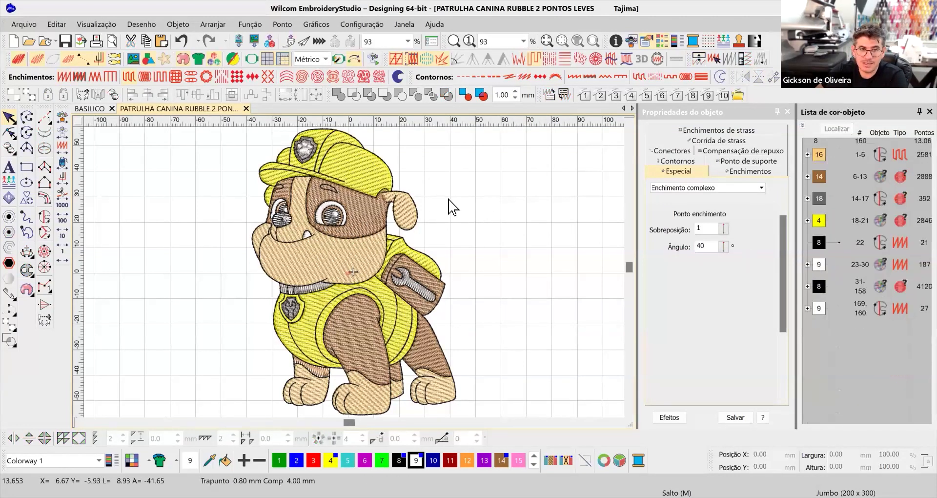